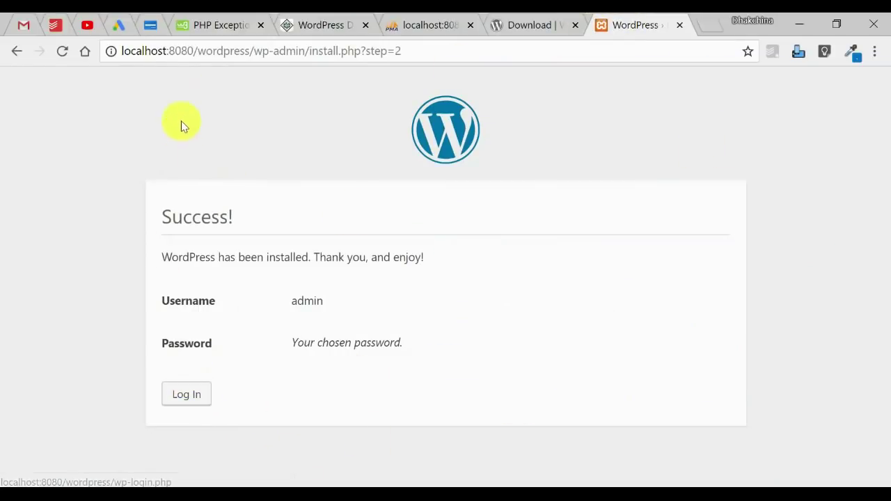
Step: Select the install path at the end of the address bar URL
{"action": "left_click_drag", "start_coordinate": [251, 50], "coordinate": [662, 42]}
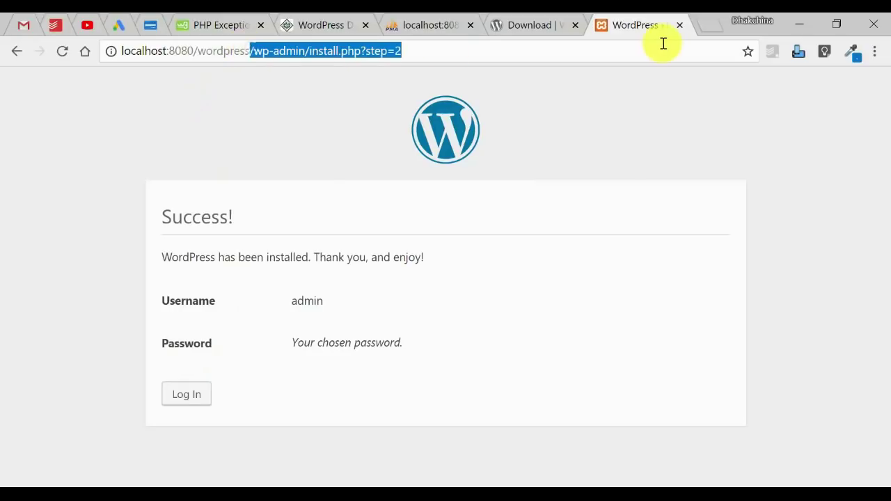
Step: Load localhost:8080/wordpress and scroll the new site's front page
{"action": "key", "text": "BackSpace"}
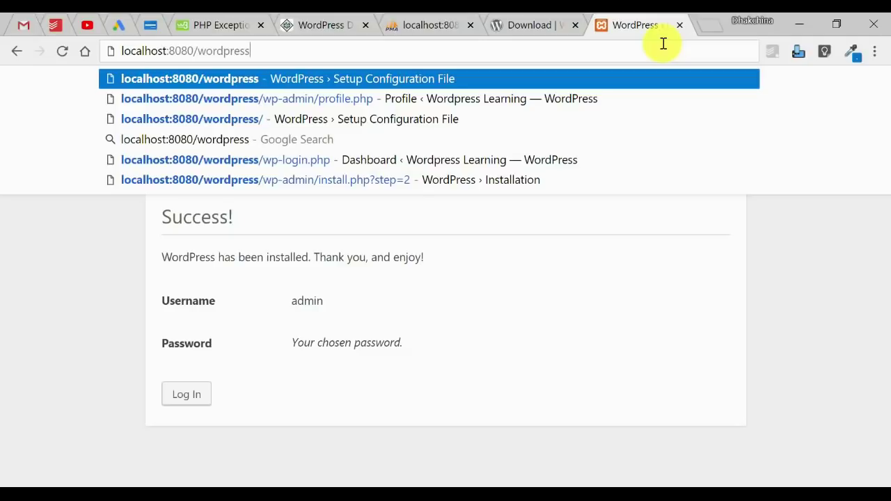
{"action": "key", "text": "Return"}
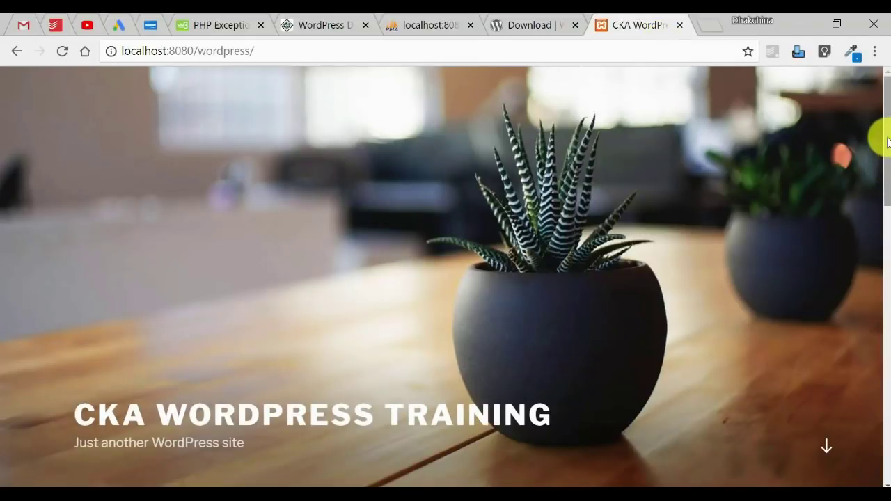
{"action": "left_click_drag", "start_coordinate": [888, 142], "coordinate": [887, 278]}
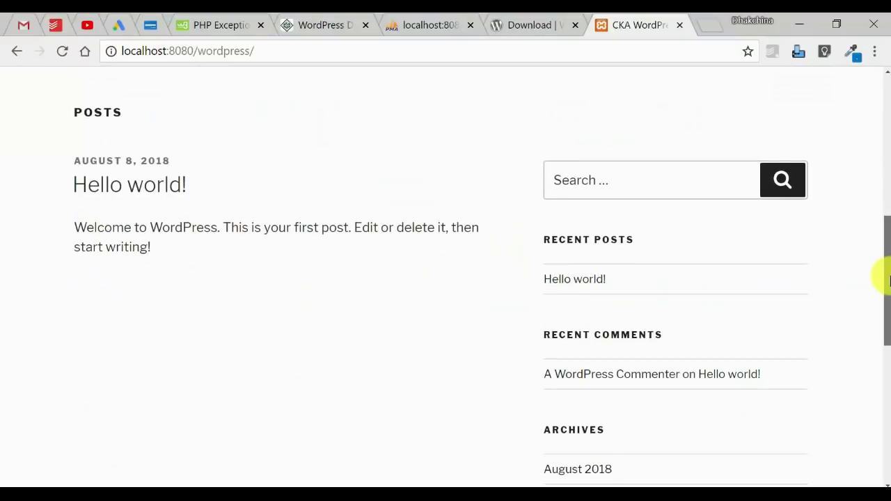
{"action": "mouse_move", "coordinate": [889, 237]}
{"action": "left_mouse_down"}
{"action": "mouse_move", "coordinate": [881, 129]}
{"action": "mouse_move", "coordinate": [879, 444]}
{"action": "mouse_move", "coordinate": [884, 113]}
{"action": "mouse_move", "coordinate": [885, 272]}
{"action": "mouse_move", "coordinate": [878, 238]}
{"action": "left_mouse_up"}
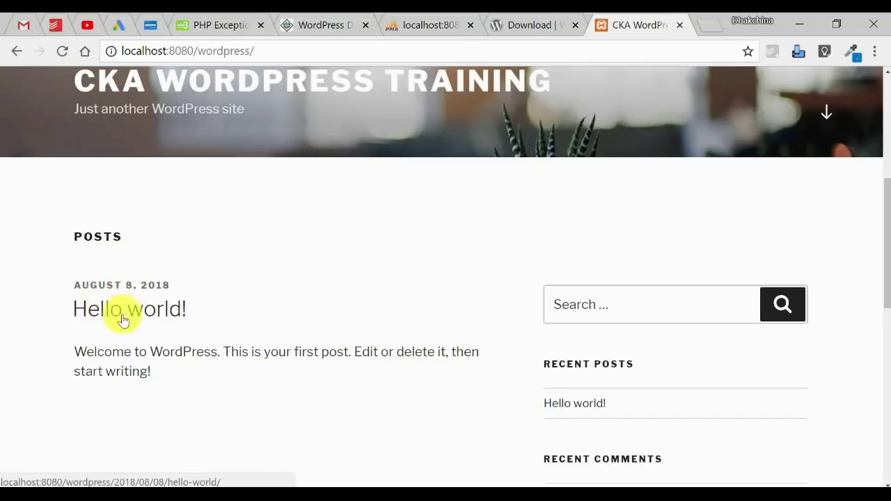
Step: Review the Hello world! post and scroll down to the Meta links
{"action": "left_click_drag", "start_coordinate": [171, 389], "coordinate": [70, 299]}
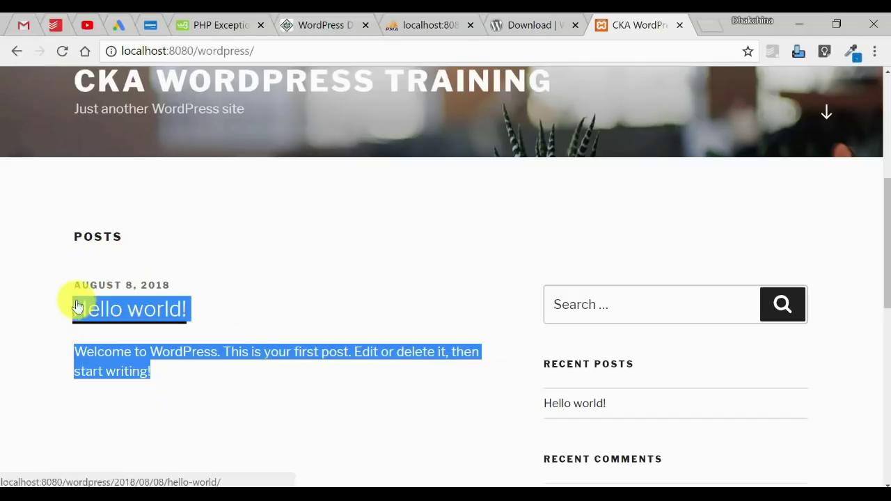
{"action": "left_click", "coordinate": [242, 296]}
{"action": "left_click_drag", "start_coordinate": [159, 380], "coordinate": [66, 303]}
{"action": "left_click", "coordinate": [366, 351]}
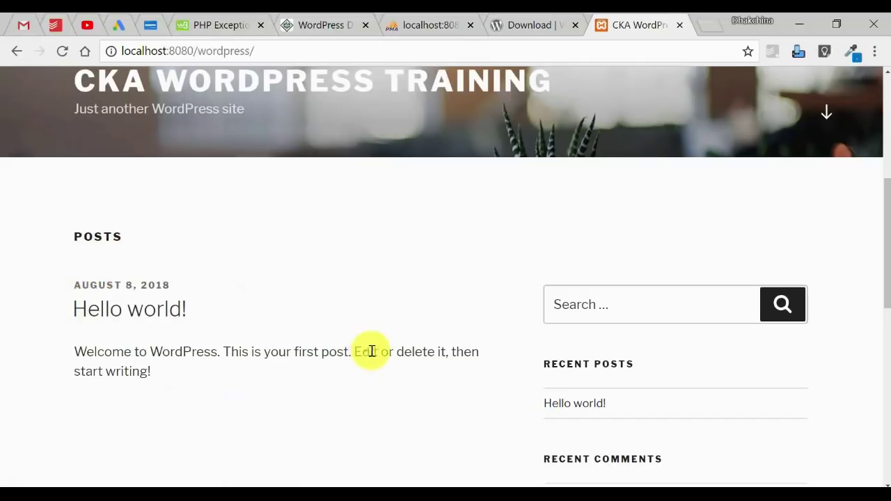
{"action": "left_click_drag", "start_coordinate": [882, 255], "coordinate": [884, 324]}
{"action": "scroll", "coordinate": [787, 413], "scroll_direction": "down", "scroll_amount": 2}
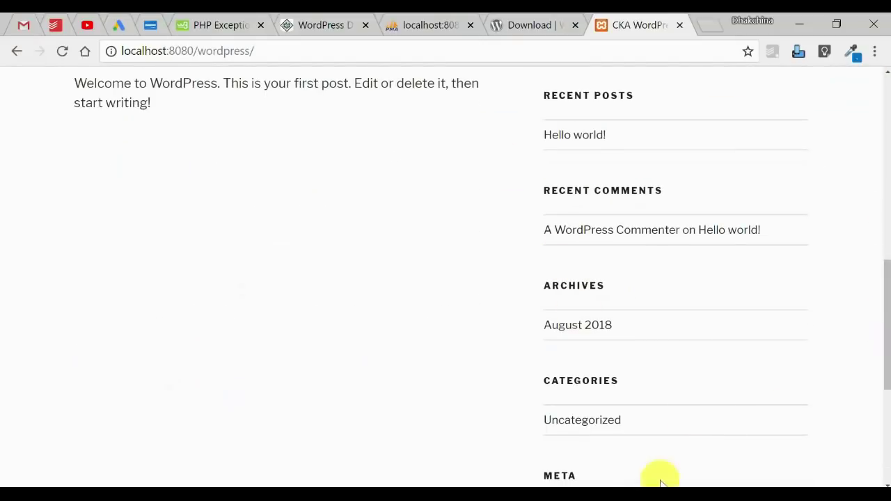
{"action": "left_click_drag", "start_coordinate": [886, 362], "coordinate": [889, 445]}
{"action": "scroll", "coordinate": [780, 456], "scroll_direction": "down", "scroll_amount": 1}
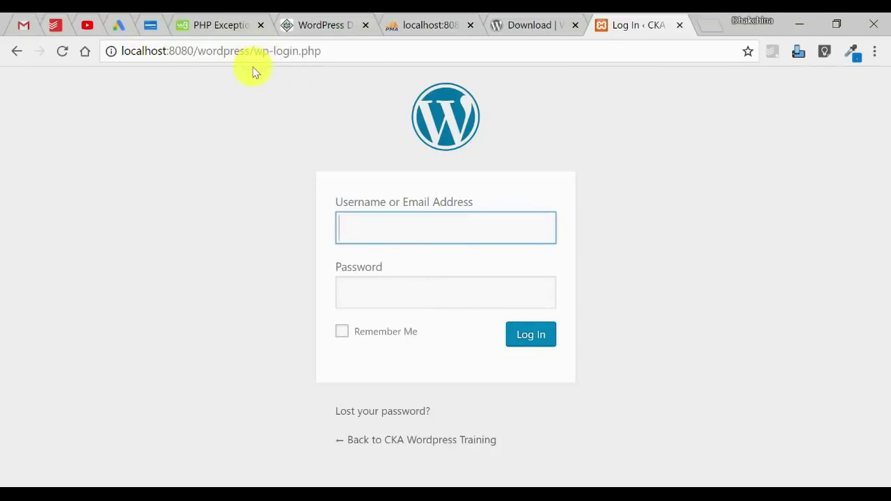
Step: Log in as admin with the account password to reach the Dashboard
{"action": "left_click", "coordinate": [337, 55]}
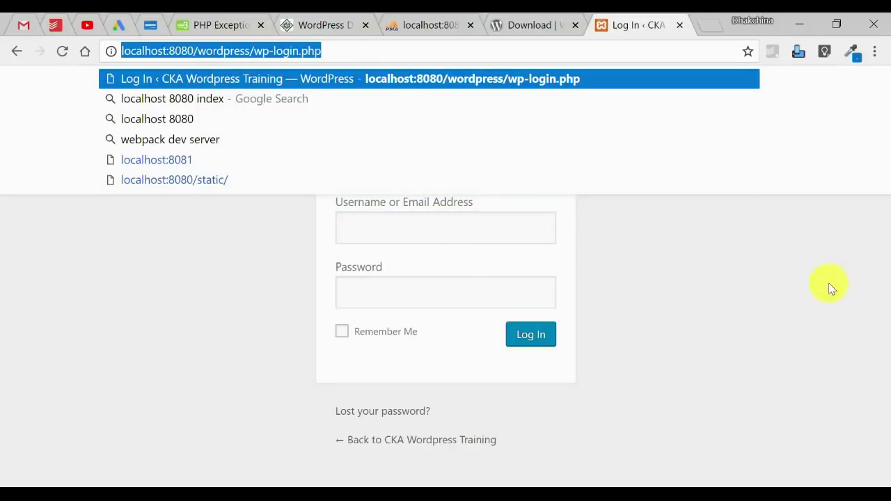
{"action": "left_click", "coordinate": [830, 285]}
{"action": "left_click", "coordinate": [381, 223]}
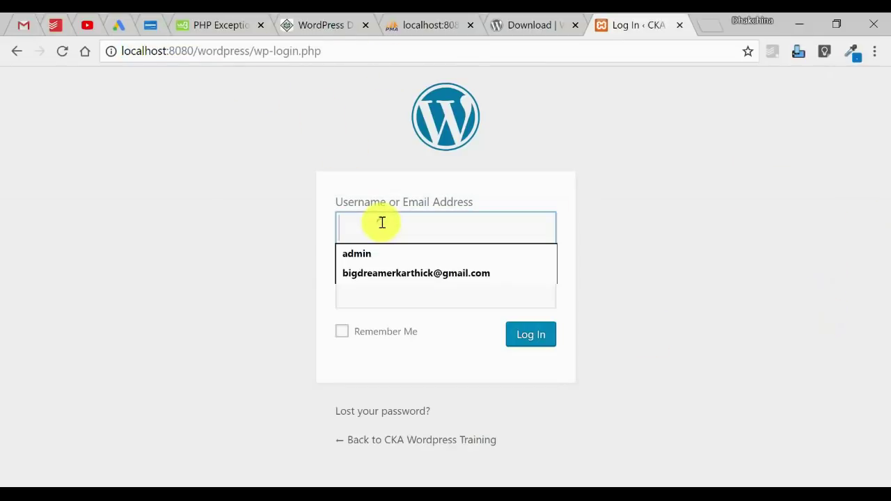
{"action": "type", "text": "admin"}
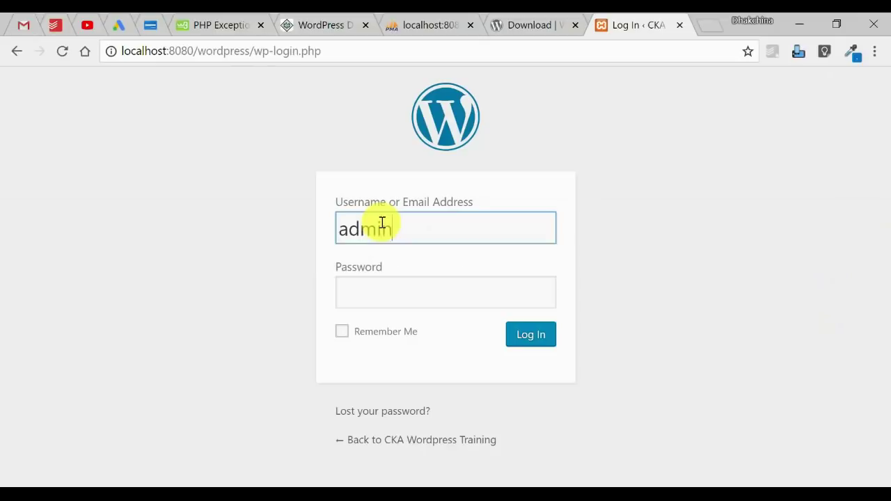
{"action": "key", "text": "Tab"}
{"action": "type", "text": "a"}
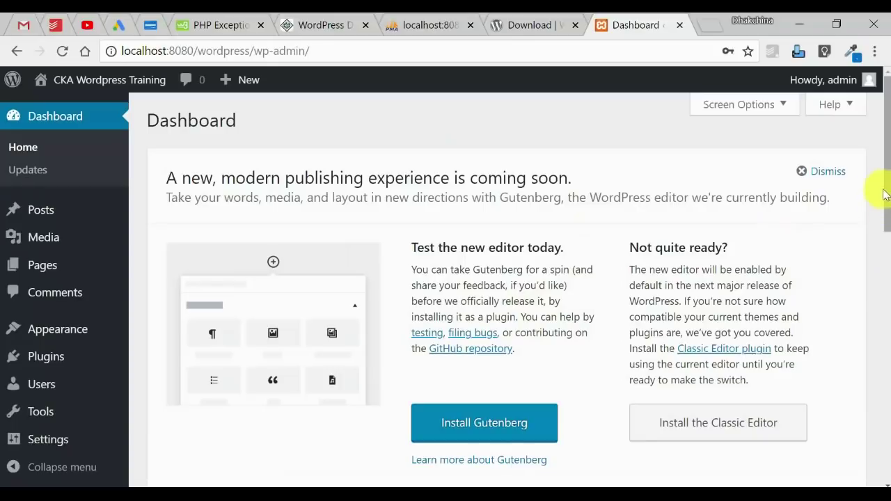
{"action": "left_click_drag", "start_coordinate": [889, 155], "coordinate": [883, 115]}
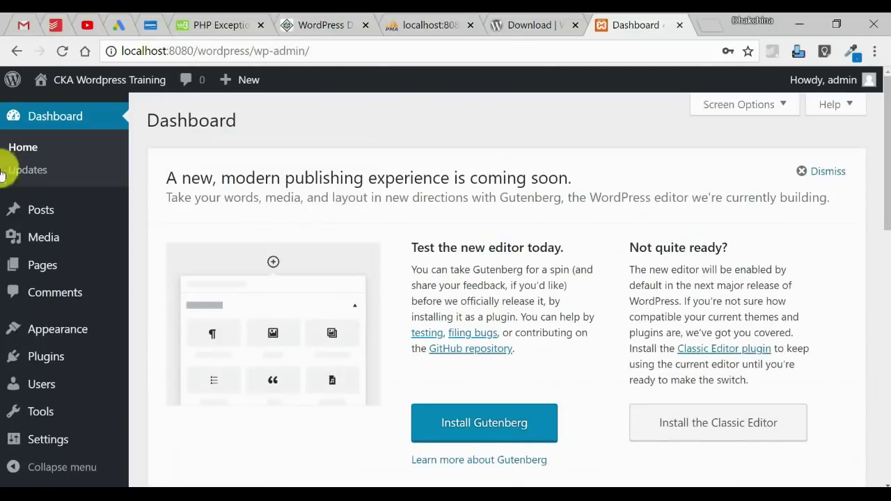
Step: Draw pen checkmarks next to Front-end, Login and Backend on the Exploring Wordpress slide
{"action": "mouse_move", "coordinate": [434, 488]}
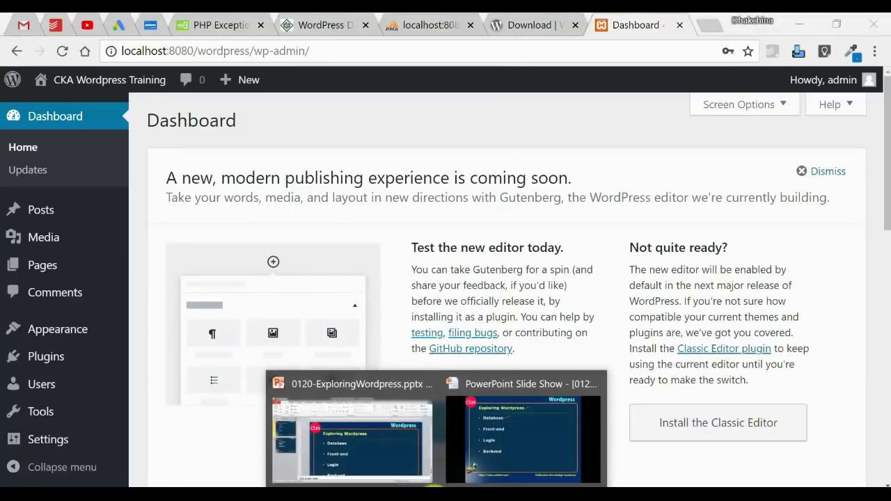
{"action": "left_click", "coordinate": [535, 456]}
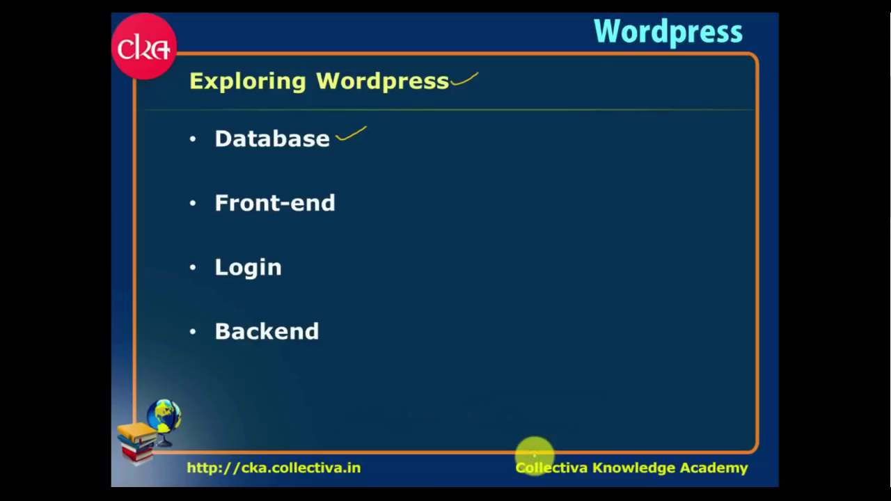
{"action": "left_click_drag", "start_coordinate": [338, 205], "coordinate": [367, 188]}
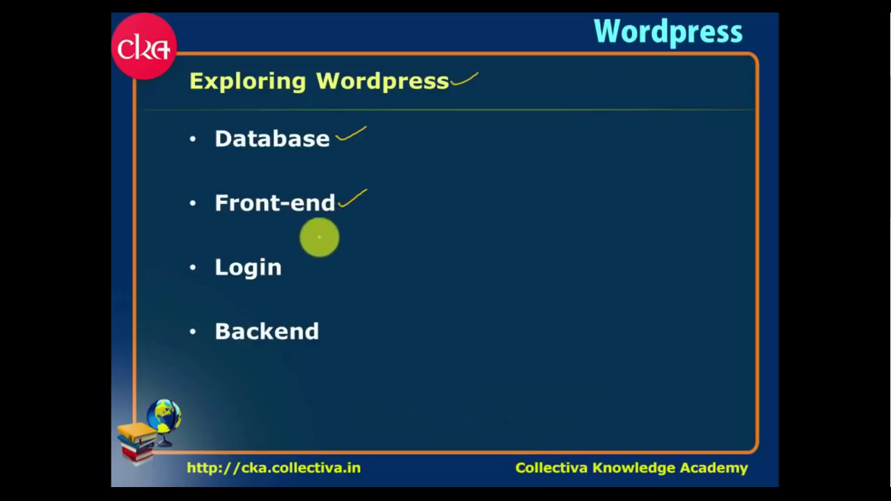
{"action": "left_click_drag", "start_coordinate": [296, 266], "coordinate": [319, 255]}
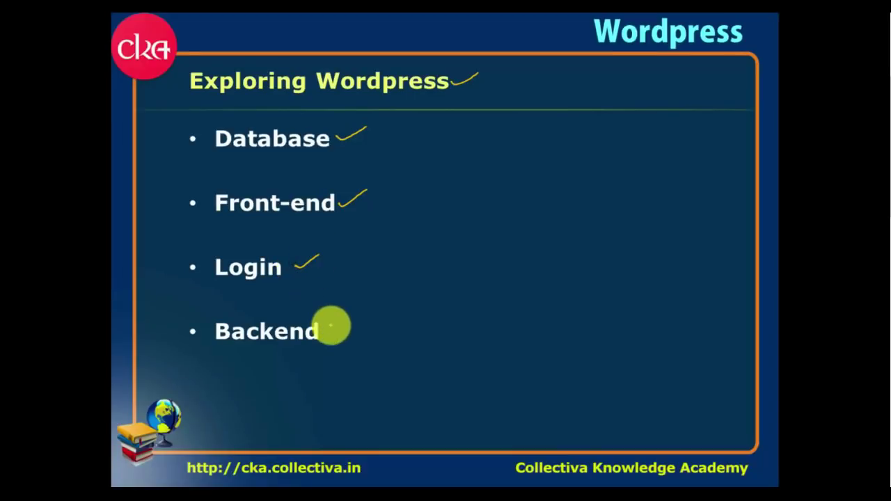
{"action": "left_click_drag", "start_coordinate": [323, 325], "coordinate": [347, 313]}
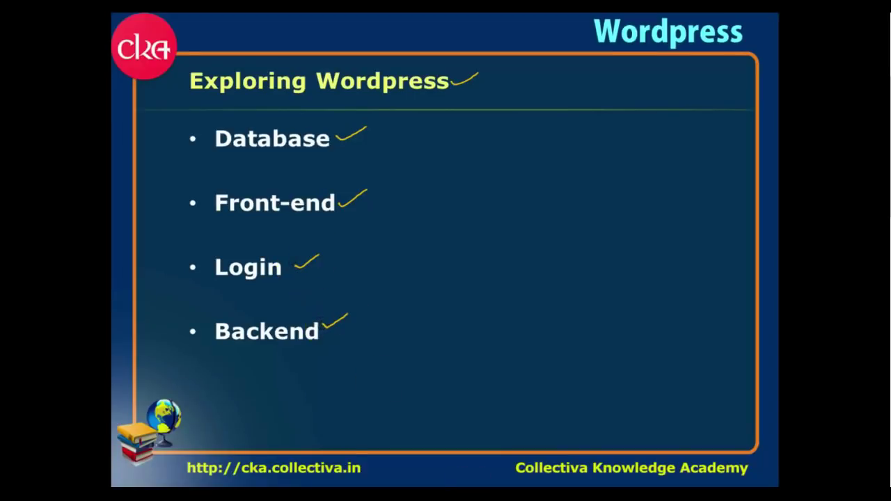
{"action": "mouse_move", "coordinate": [438, 495]}
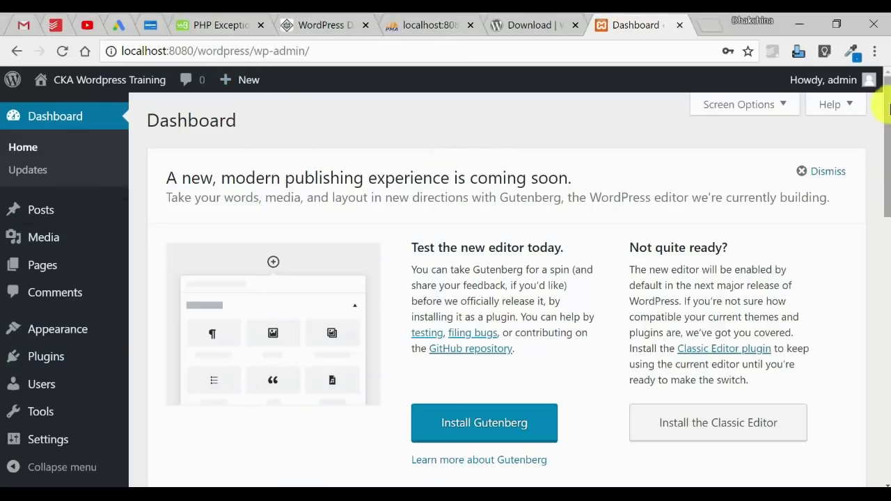
{"action": "left_click_drag", "start_coordinate": [888, 108], "coordinate": [880, 416]}
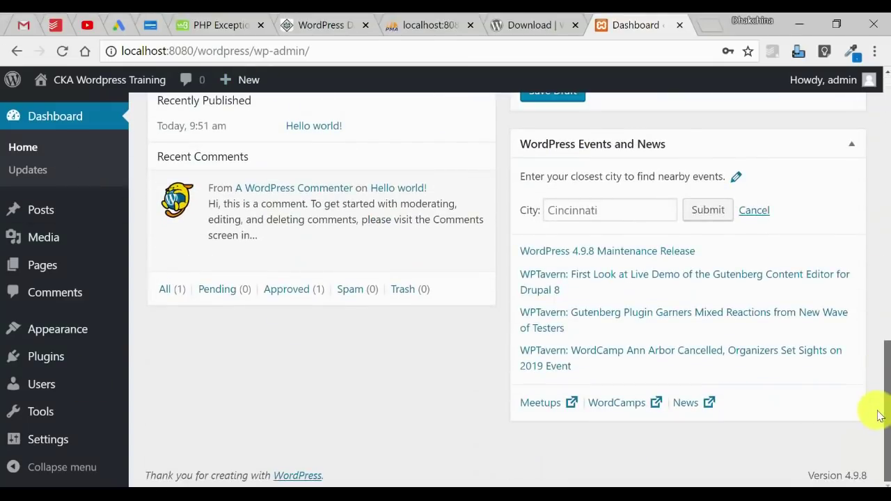
{"action": "scroll", "coordinate": [888, 272], "scroll_direction": "up", "scroll_amount": 15}
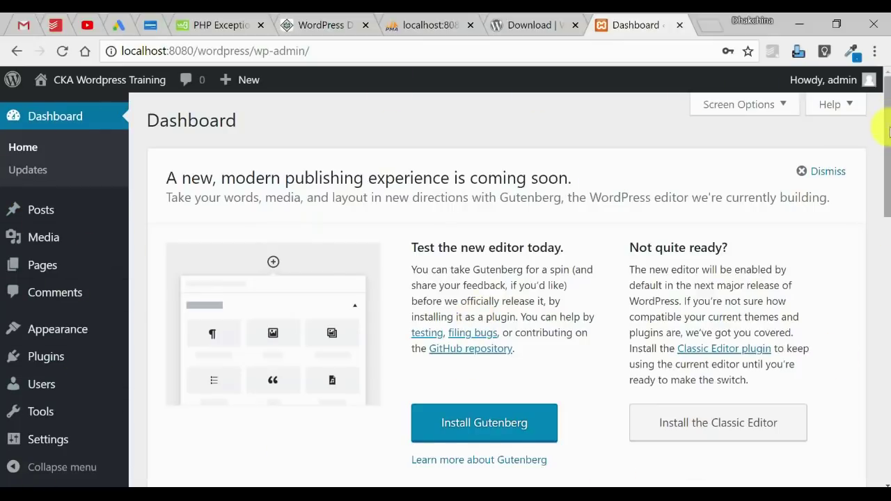
{"action": "mouse_move", "coordinate": [888, 124]}
{"action": "left_mouse_down"}
{"action": "mouse_move", "coordinate": [885, 258]}
{"action": "mouse_move", "coordinate": [875, 179]}
{"action": "mouse_move", "coordinate": [889, 125]}
{"action": "left_mouse_up"}
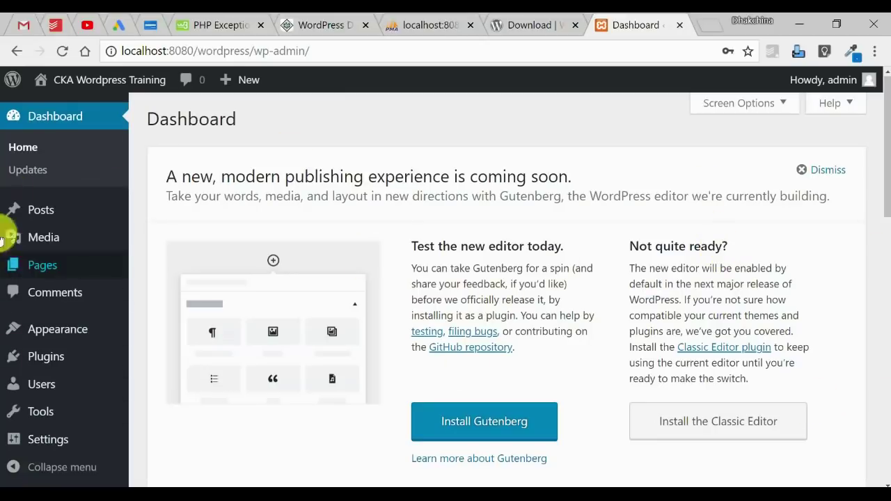
{"action": "scroll", "coordinate": [886, 204], "scroll_direction": "down", "scroll_amount": 1}
{"action": "scroll", "coordinate": [885, 204], "scroll_direction": "down", "scroll_amount": 1}
{"action": "scroll", "coordinate": [883, 175], "scroll_direction": "up", "scroll_amount": 2}
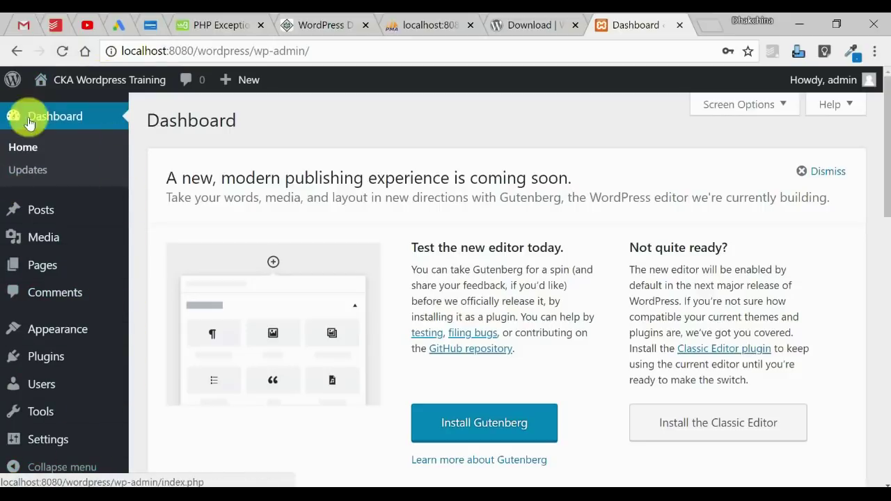
Step: Check Screen Options, then read the 'new, modern publishing experience' announcement heading
{"action": "left_click", "coordinate": [787, 107]}
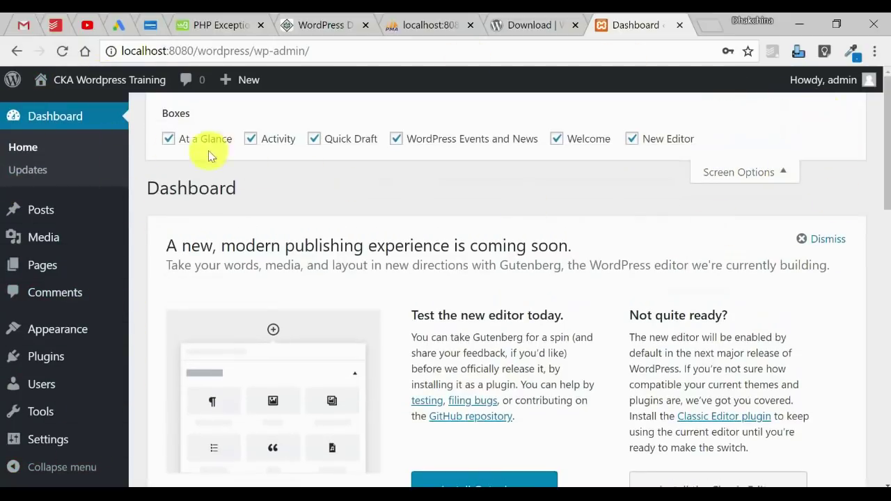
{"action": "left_click", "coordinate": [780, 179]}
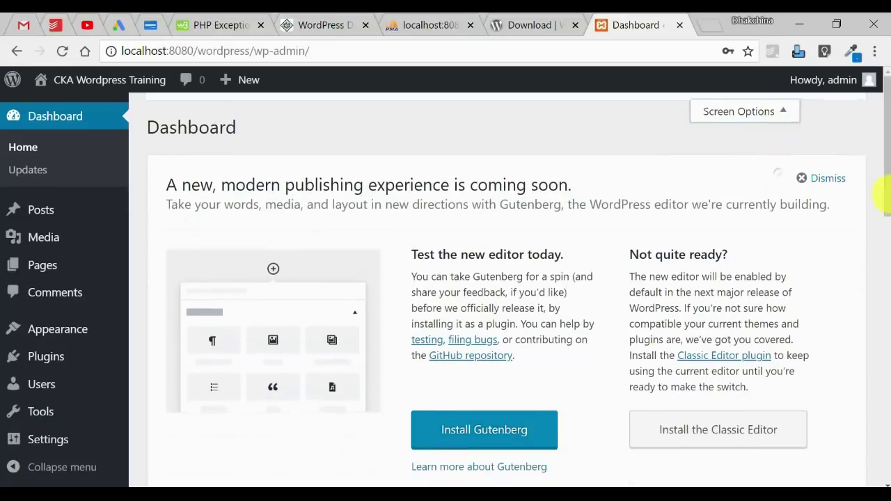
{"action": "left_click_drag", "start_coordinate": [888, 152], "coordinate": [886, 307]}
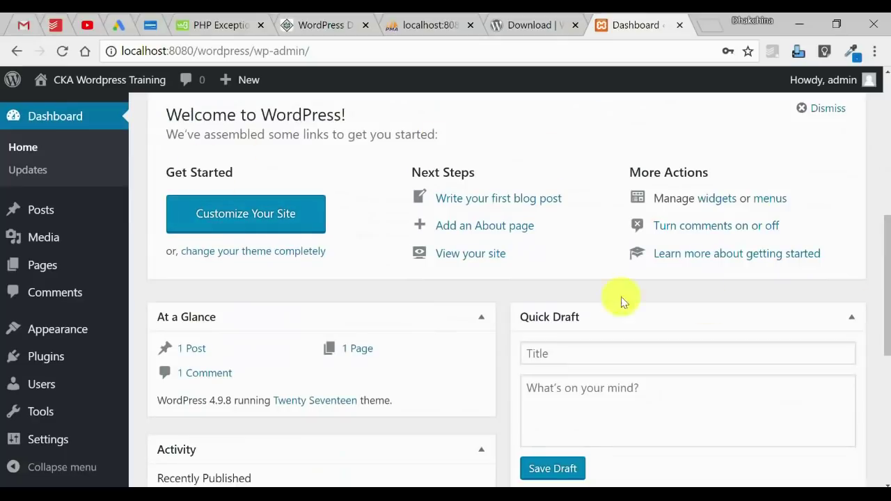
{"action": "left_click_drag", "start_coordinate": [888, 263], "coordinate": [890, 90]}
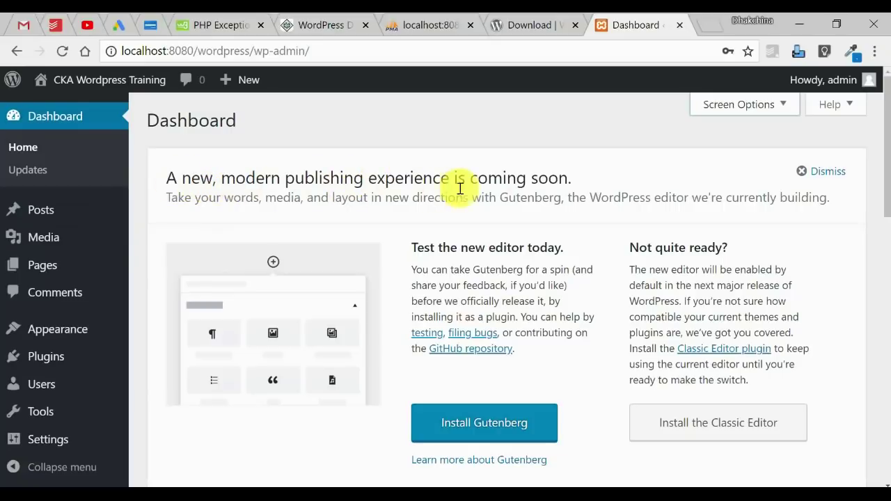
{"action": "left_click_drag", "start_coordinate": [563, 179], "coordinate": [163, 177]}
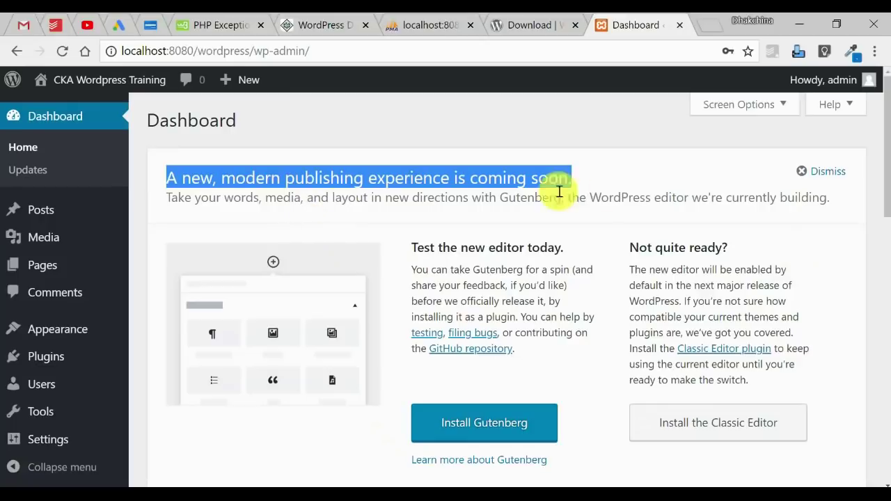
{"action": "left_click", "coordinate": [846, 293]}
Step: Scroll through the dashboard widgets and dismiss the Gutenberg announcement
{"action": "scroll", "coordinate": [876, 239], "scroll_direction": "down", "scroll_amount": 3}
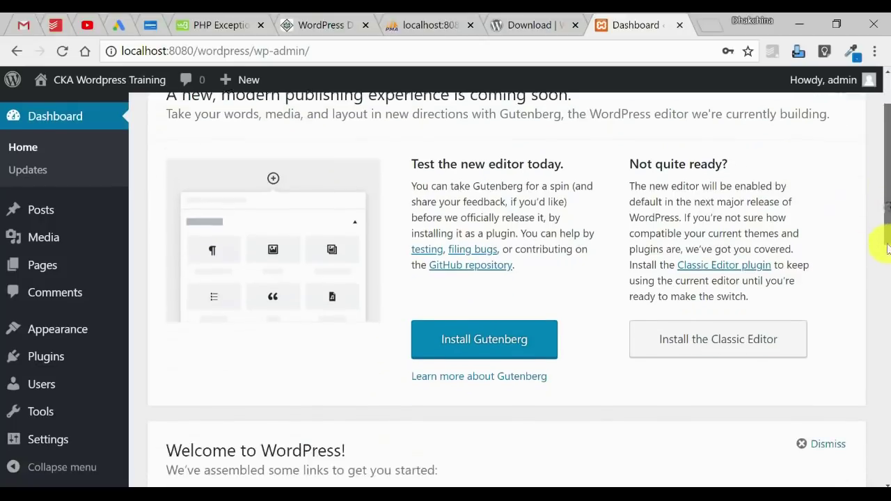
{"action": "left_click_drag", "start_coordinate": [888, 189], "coordinate": [877, 265]}
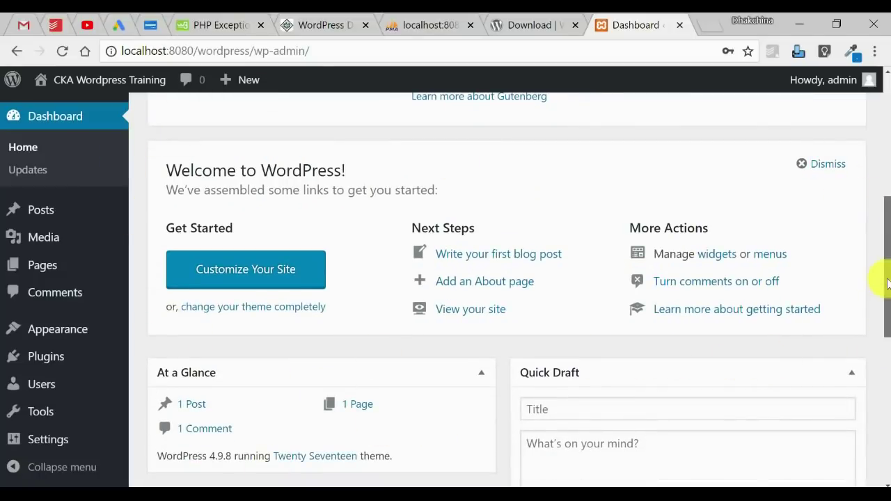
{"action": "left_click_drag", "start_coordinate": [886, 282], "coordinate": [884, 338]}
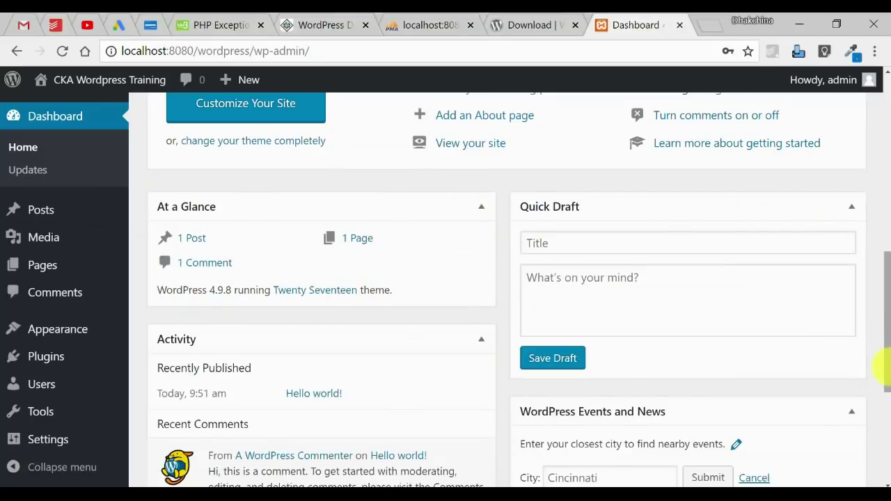
{"action": "scroll", "coordinate": [879, 359], "scroll_direction": "down", "scroll_amount": 3}
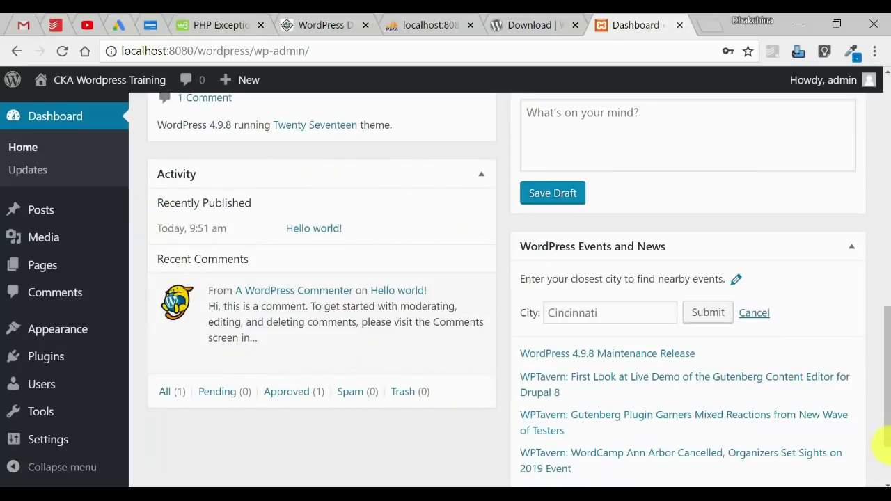
{"action": "left_click_drag", "start_coordinate": [883, 446], "coordinate": [886, 195]}
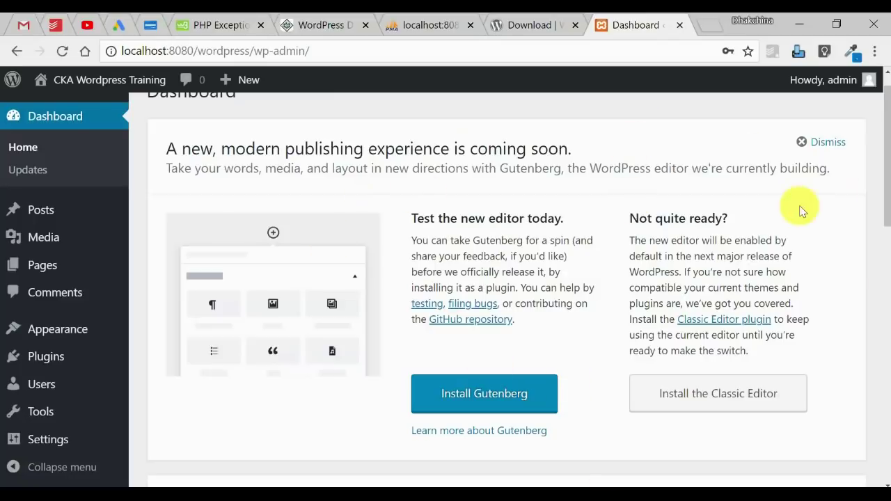
{"action": "left_click", "coordinate": [827, 145]}
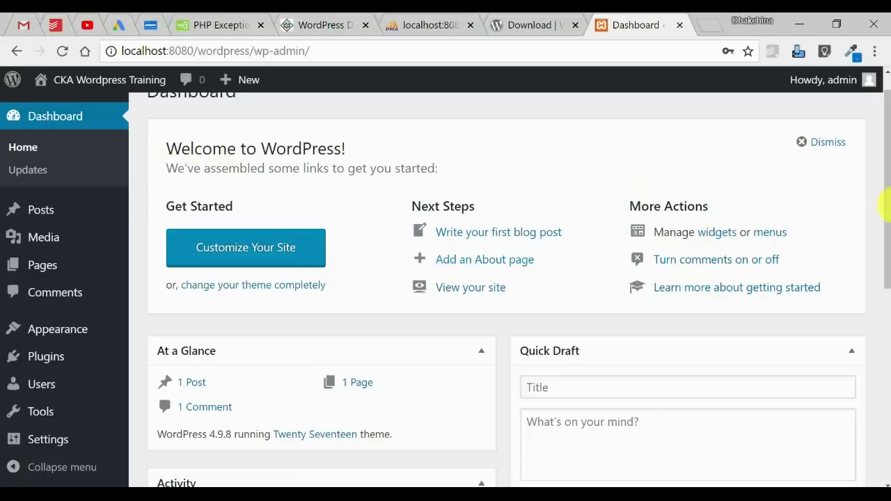
{"action": "scroll", "coordinate": [890, 209], "scroll_direction": "down", "scroll_amount": 2}
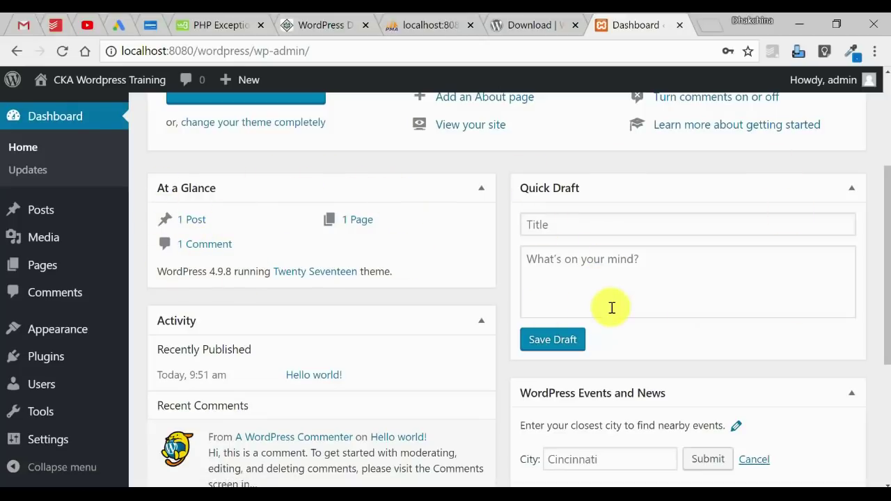
Step: Save a Quick Draft titled 'First experience in Wordpress' about the easy install and login
{"action": "left_click", "coordinate": [592, 227]}
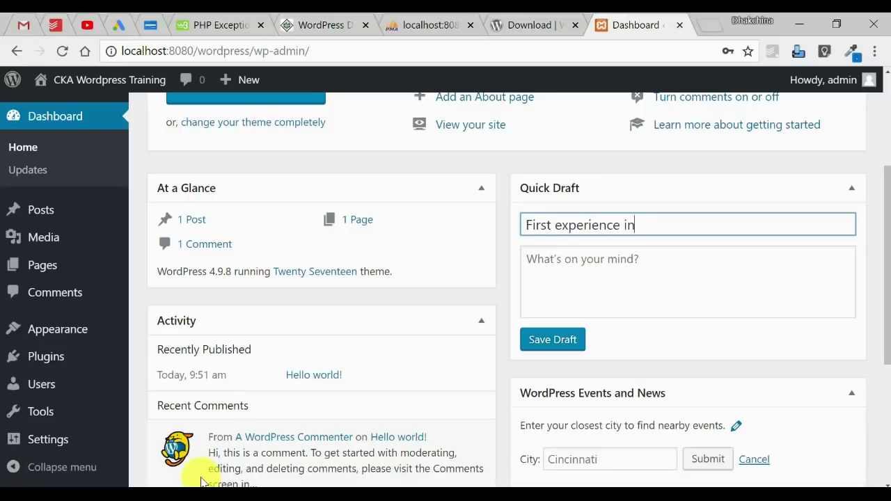
{"action": "type", "text": "s"}
{"action": "key", "text": "Tab"}
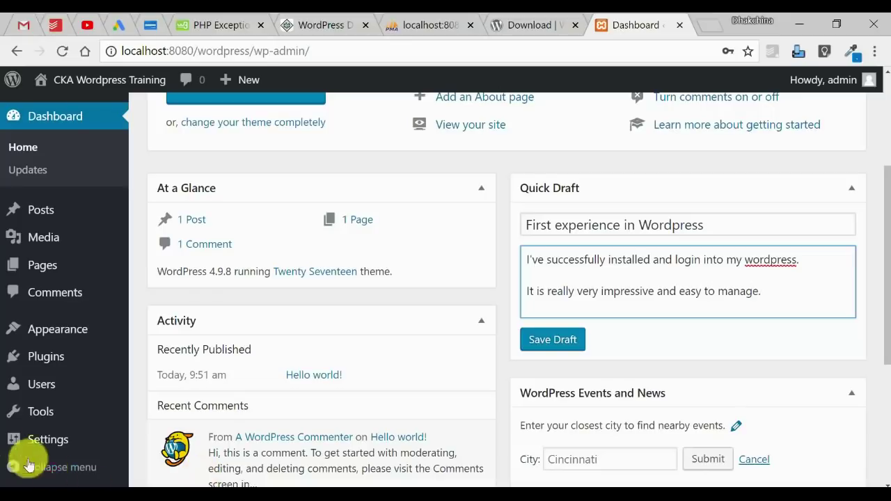
{"action": "left_click", "coordinate": [552, 342]}
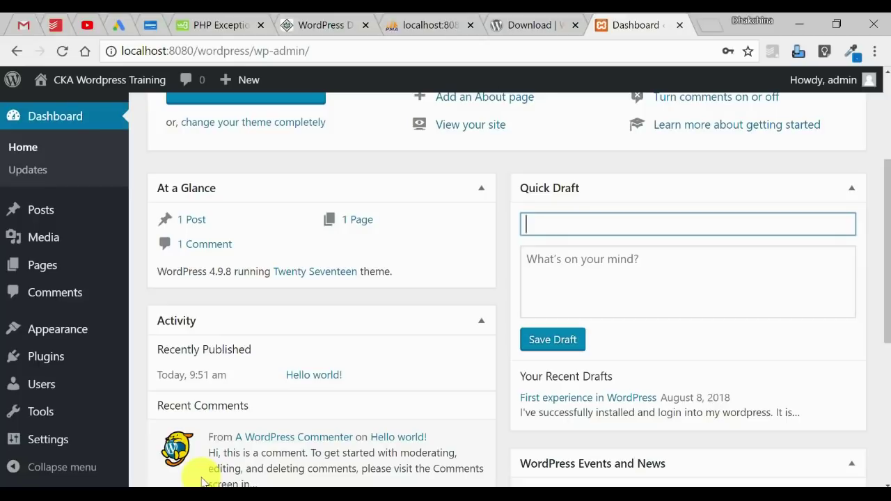
Step: Open the 'First experience in Wordpress' draft from All Posts in Edit Post
{"action": "left_click", "coordinate": [40, 211]}
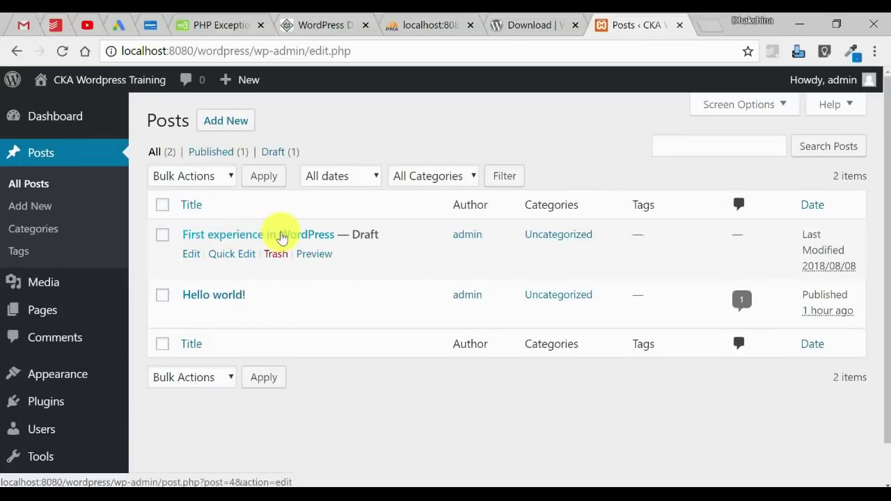
{"action": "left_click", "coordinate": [282, 237]}
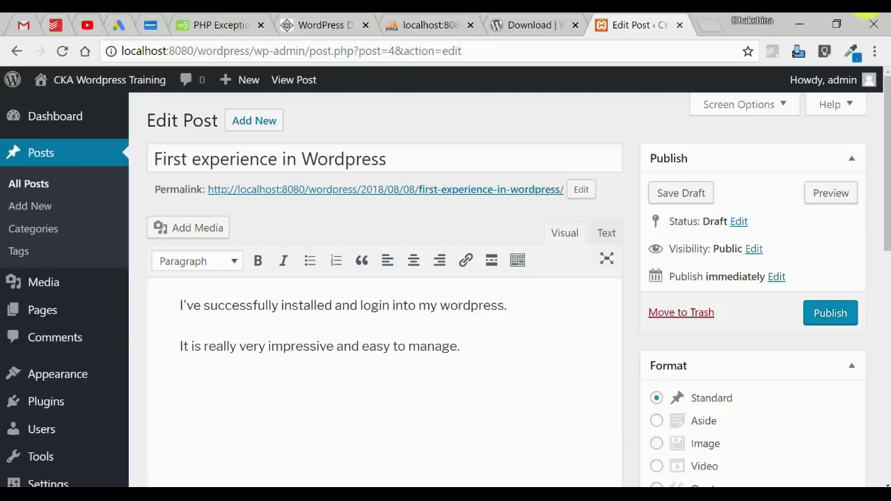
{"action": "left_click_drag", "start_coordinate": [880, 123], "coordinate": [870, 74]}
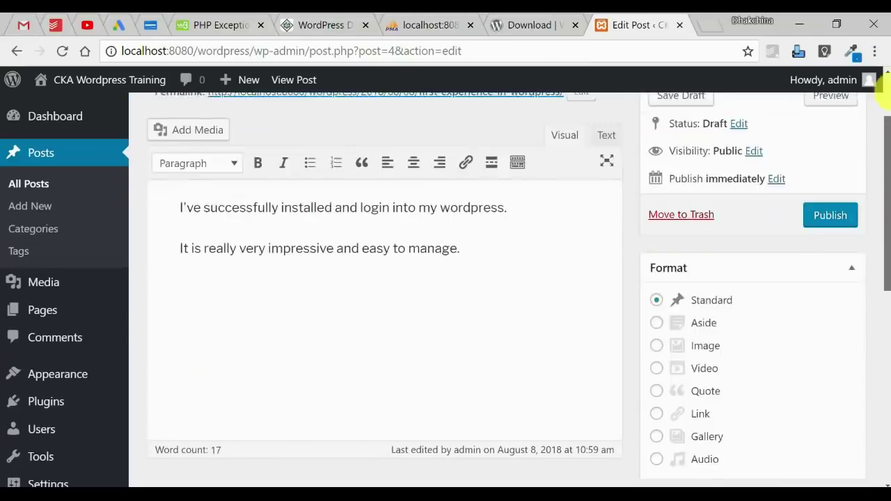
Step: Load localhost:8080/wordpress/ in a new tab and check Recent Posts lists only Hello world!
{"action": "key", "text": "ctrl+t"}
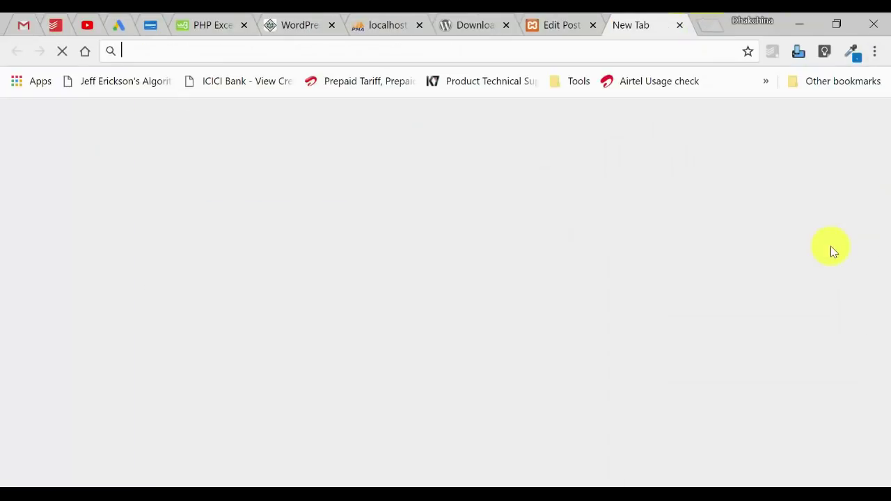
{"action": "type", "text": "lo"}
{"action": "key", "text": "End"}
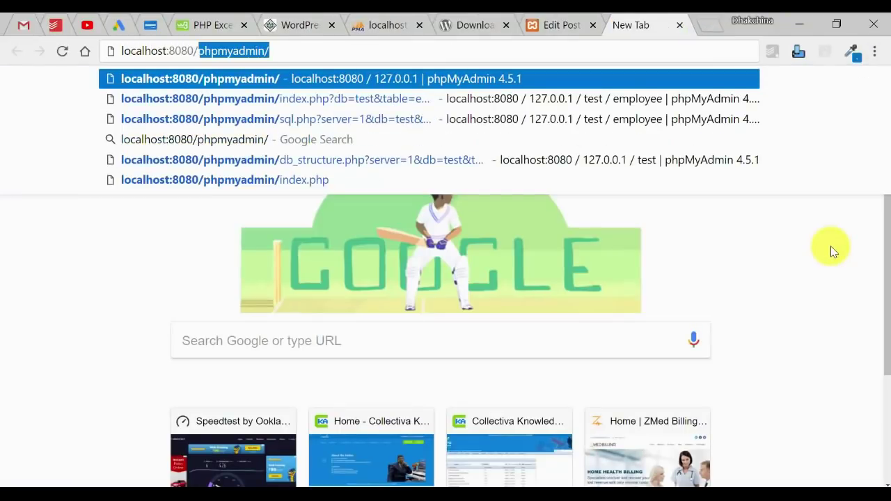
{"action": "type", "text": "wo"}
{"action": "key", "text": "Return"}
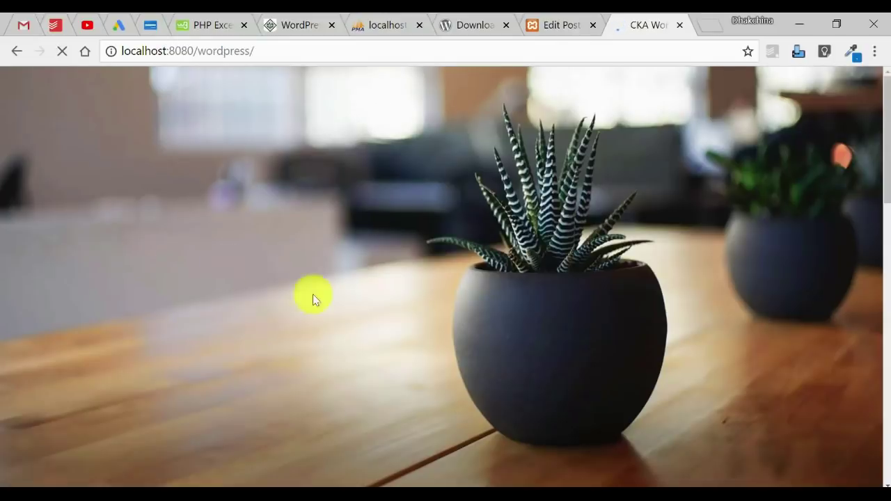
{"action": "scroll", "coordinate": [881, 195], "scroll_direction": "down", "scroll_amount": 5}
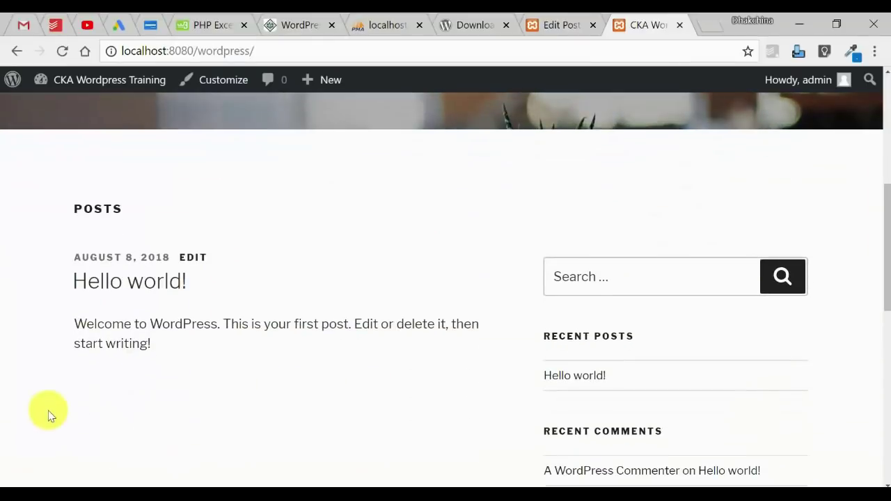
{"action": "scroll", "coordinate": [884, 209], "scroll_direction": "down", "scroll_amount": 2}
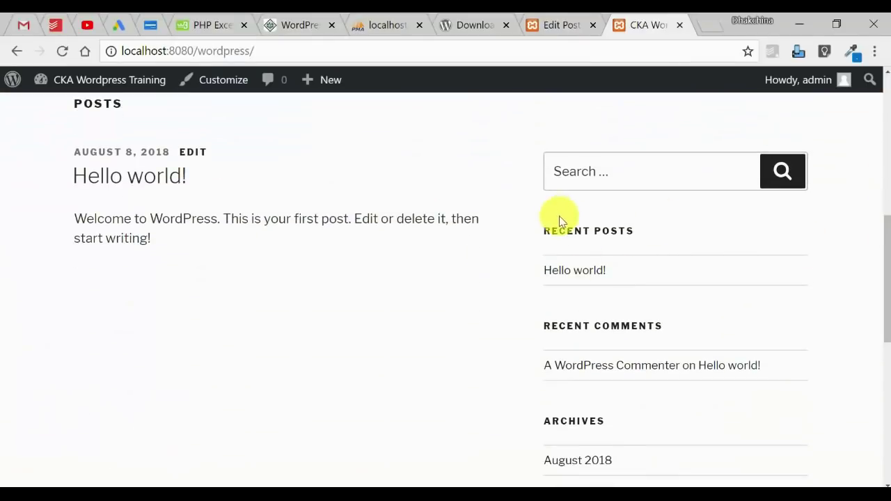
{"action": "left_click_drag", "start_coordinate": [633, 273], "coordinate": [541, 277]}
{"action": "left_click", "coordinate": [454, 278]}
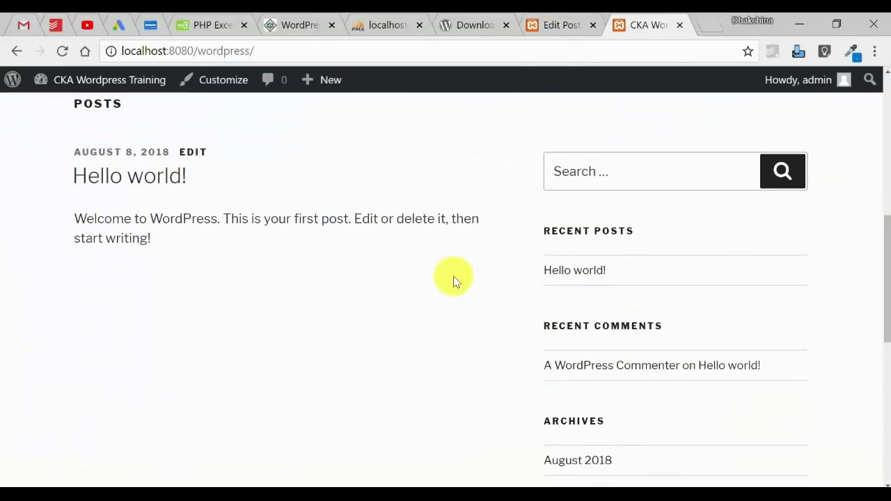
Step: Preview 'First experience in Wordpress', close the preview, and publish the post
{"action": "left_click", "coordinate": [551, 33]}
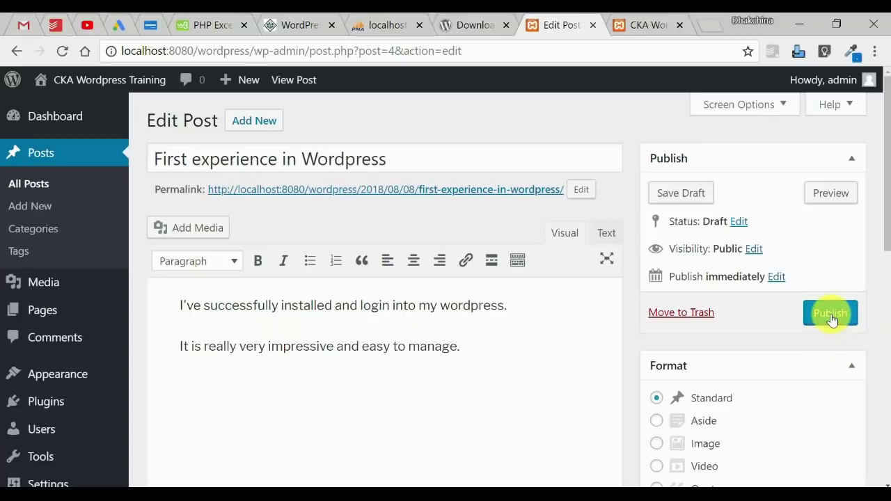
{"action": "left_click", "coordinate": [828, 194]}
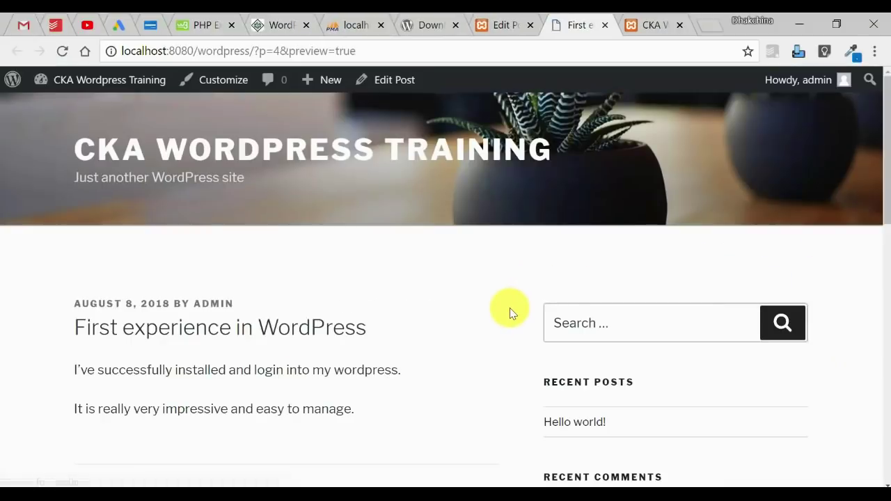
{"action": "left_click_drag", "start_coordinate": [76, 329], "coordinate": [397, 433]}
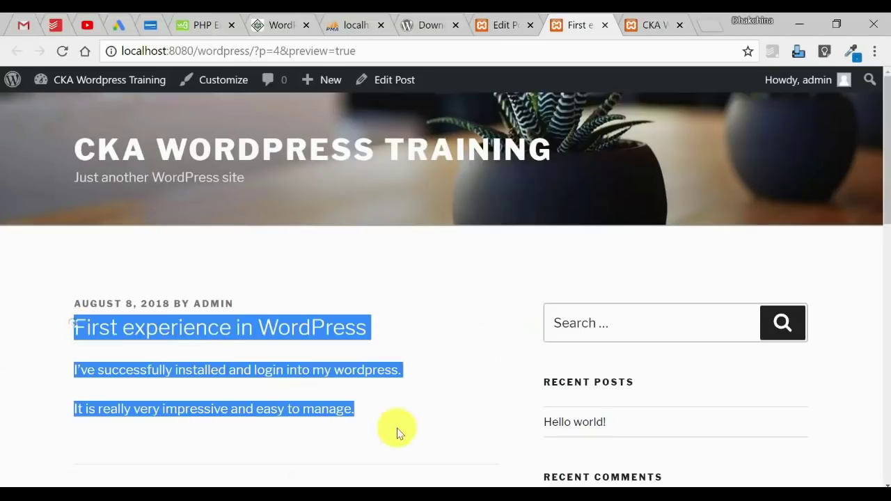
{"action": "left_click", "coordinate": [400, 431]}
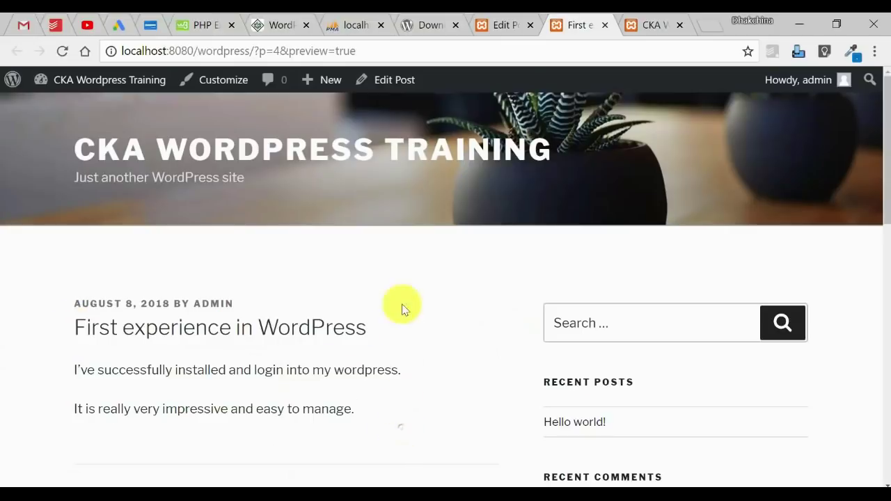
{"action": "left_click", "coordinate": [606, 27]}
{"action": "left_click", "coordinate": [833, 315]}
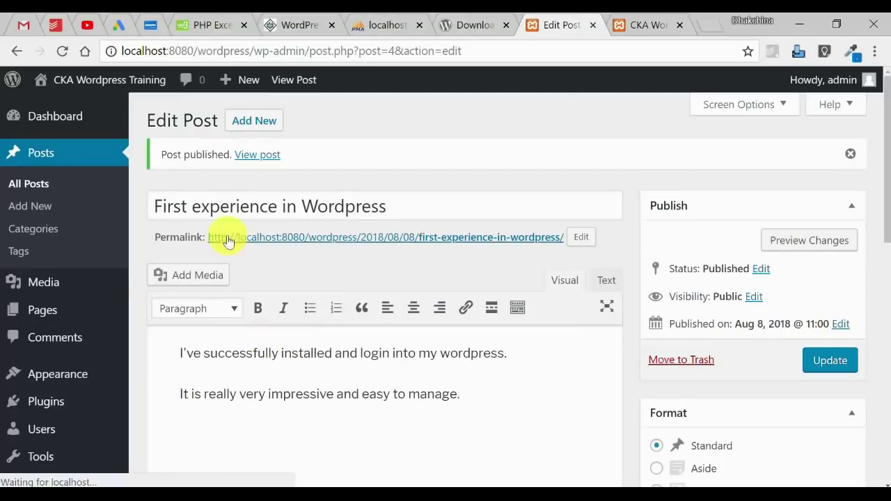
Step: Reload the front page to see First experience in Wordpress above Hello world!
{"action": "left_click", "coordinate": [649, 33]}
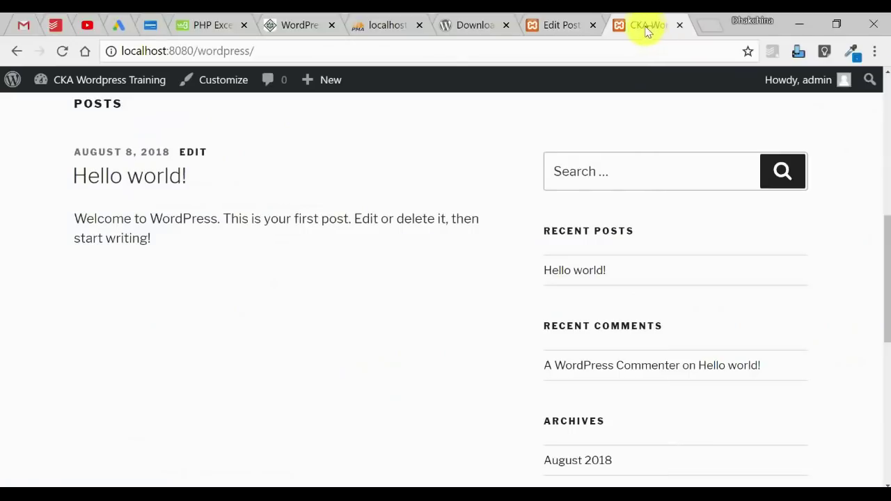
{"action": "left_click", "coordinate": [62, 51]}
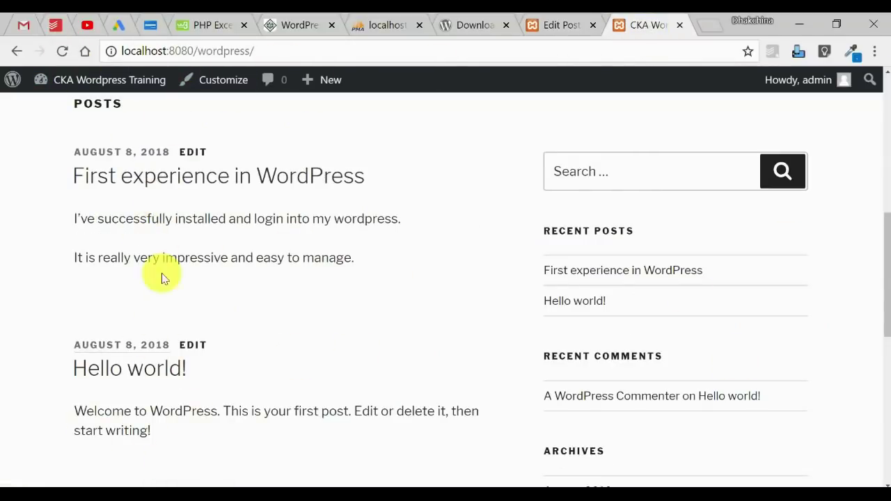
{"action": "left_click_drag", "start_coordinate": [159, 443], "coordinate": [76, 369]}
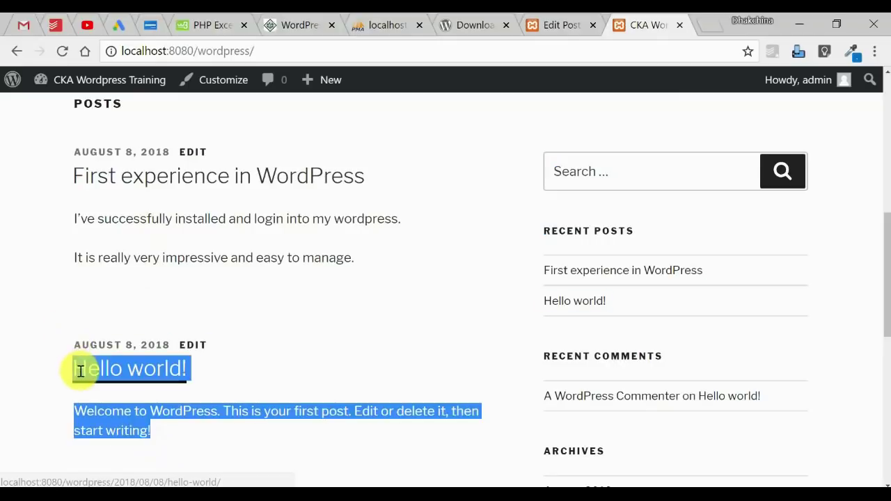
{"action": "left_click_drag", "start_coordinate": [439, 322], "coordinate": [135, 183]}
{"action": "left_click", "coordinate": [443, 281]}
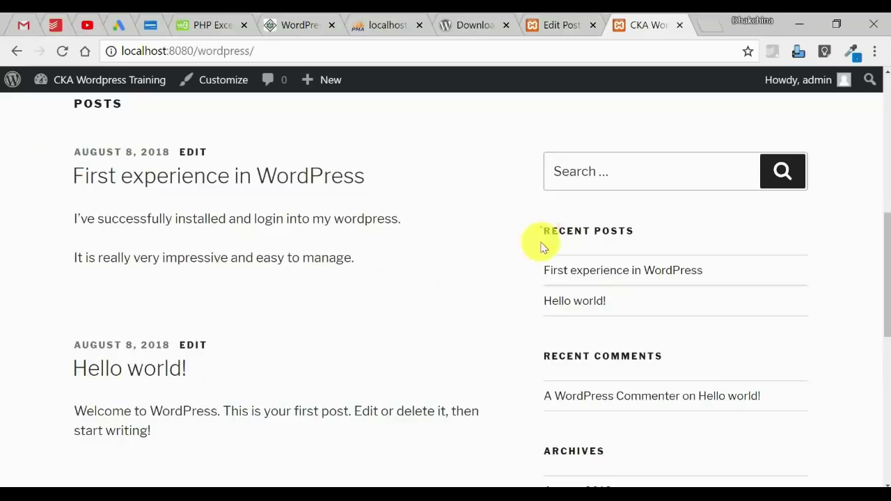
{"action": "left_click_drag", "start_coordinate": [537, 239], "coordinate": [713, 342]}
{"action": "left_click", "coordinate": [766, 344]}
{"action": "left_click_drag", "start_coordinate": [889, 301], "coordinate": [887, 378]}
Step: Open the August 2018 archive and scroll through its posts
{"action": "left_click", "coordinate": [587, 208]}
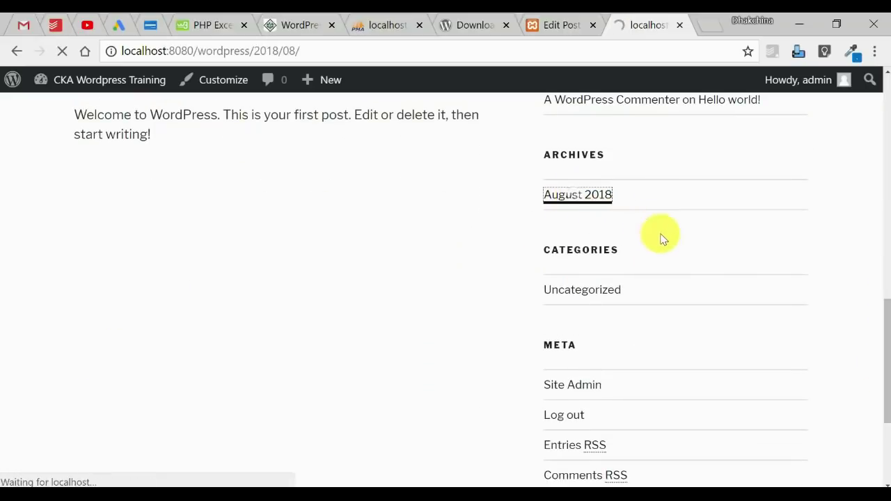
{"action": "left_click_drag", "start_coordinate": [879, 174], "coordinate": [884, 299]}
{"action": "left_click_drag", "start_coordinate": [631, 326], "coordinate": [534, 337]}
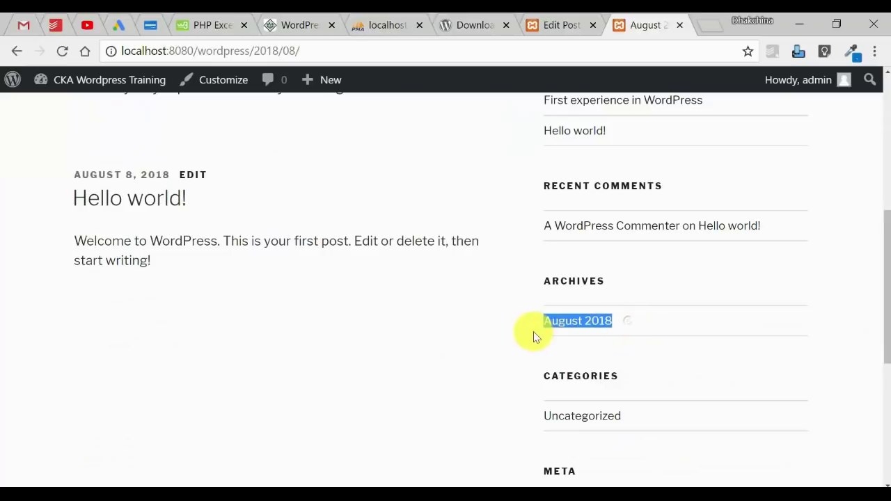
{"action": "left_click", "coordinate": [426, 325]}
{"action": "left_click_drag", "start_coordinate": [884, 239], "coordinate": [879, 44]}
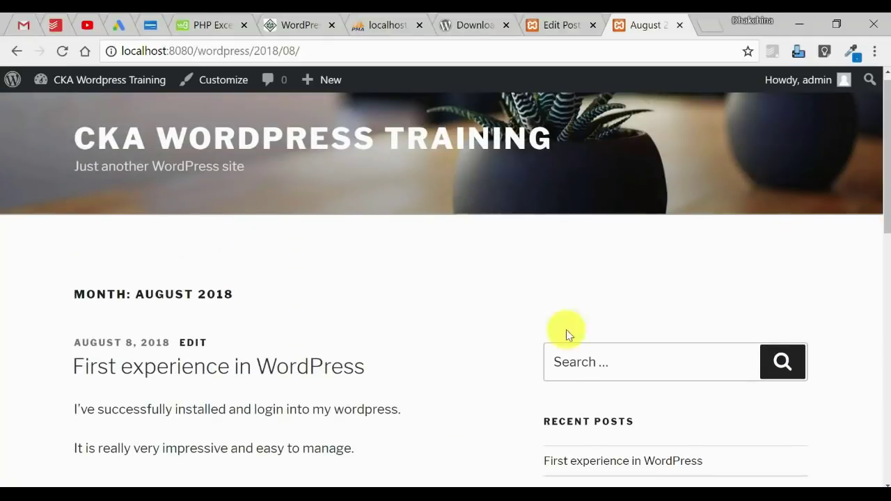
{"action": "left_click_drag", "start_coordinate": [888, 158], "coordinate": [796, 269]}
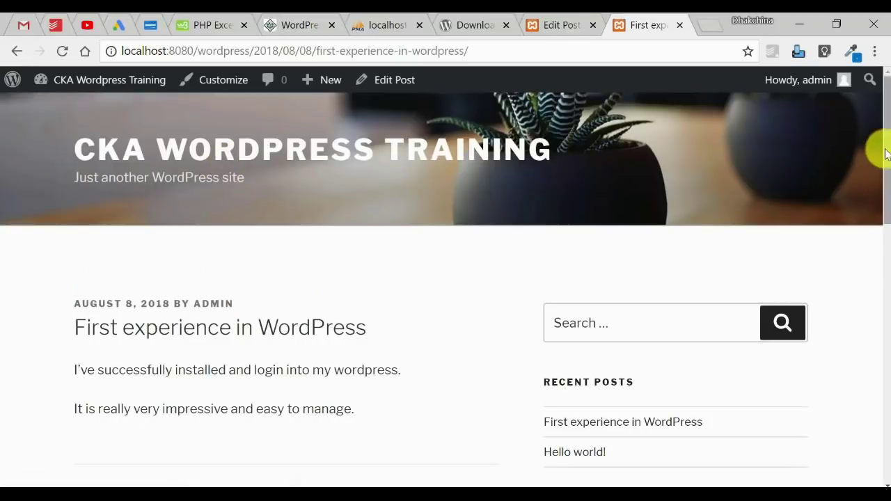
Step: Post the comment 'This is very useful information.' under Leave a Reply, then go back to the admin
{"action": "left_click_drag", "start_coordinate": [886, 154], "coordinate": [868, 328]}
{"action": "left_click", "coordinate": [179, 299]}
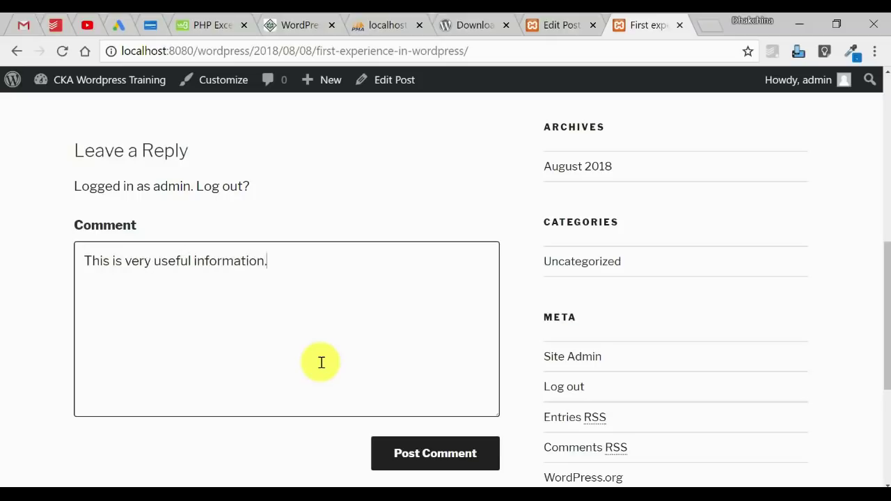
{"action": "left_click", "coordinate": [450, 453]}
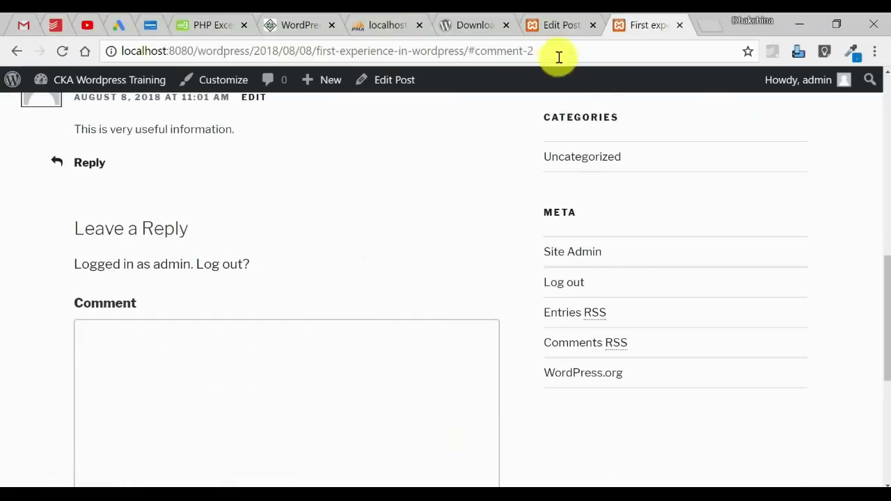
{"action": "left_click", "coordinate": [539, 26]}
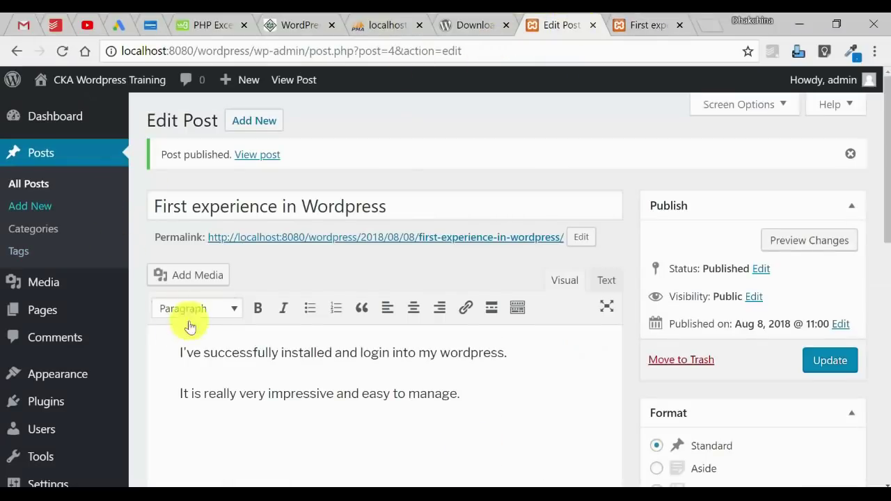
{"action": "left_click", "coordinate": [56, 117]}
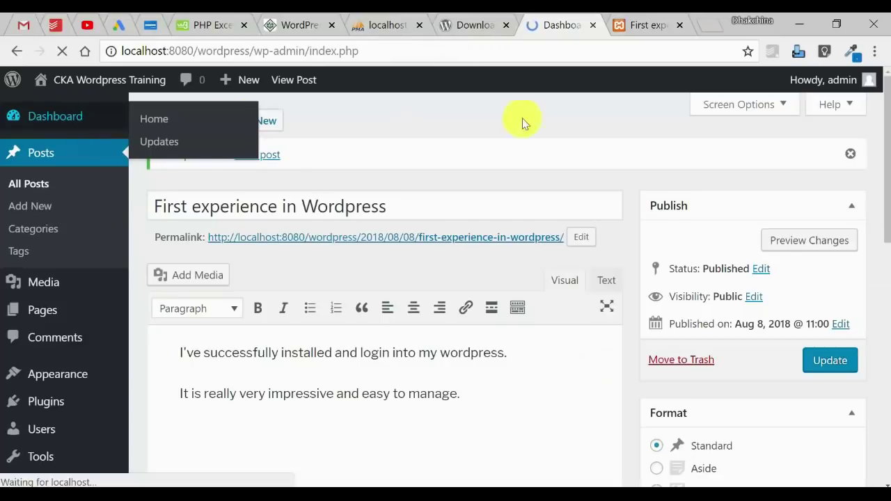
Step: Scroll through the At a Glance, Activity, Quick Draft and Events and News boxes, then back to the top
{"action": "scroll", "coordinate": [886, 186], "scroll_direction": "down", "scroll_amount": 3}
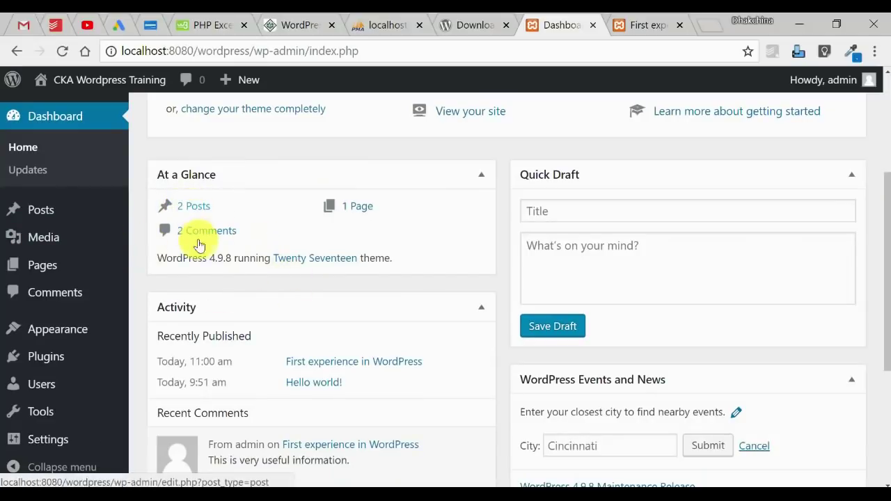
{"action": "scroll", "coordinate": [888, 314], "scroll_direction": "down", "scroll_amount": 3}
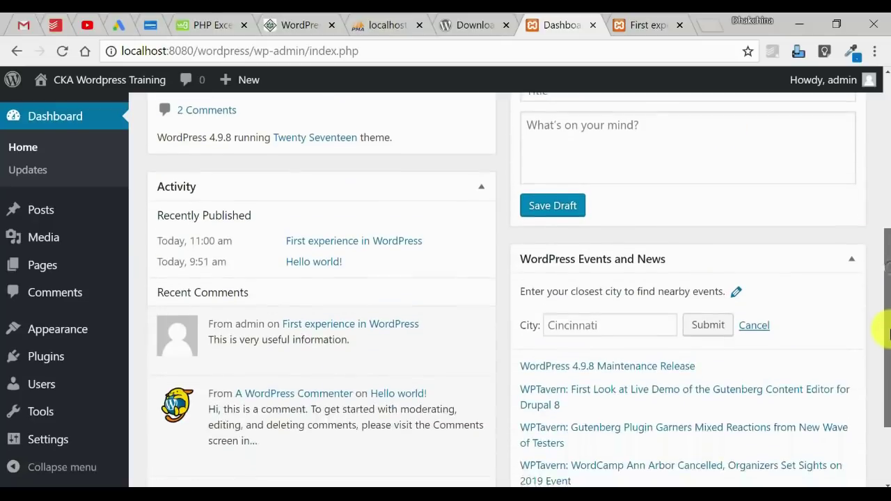
{"action": "left_click_drag", "start_coordinate": [888, 313], "coordinate": [572, 209]}
{"action": "scroll", "coordinate": [888, 235], "scroll_direction": "up", "scroll_amount": 1}
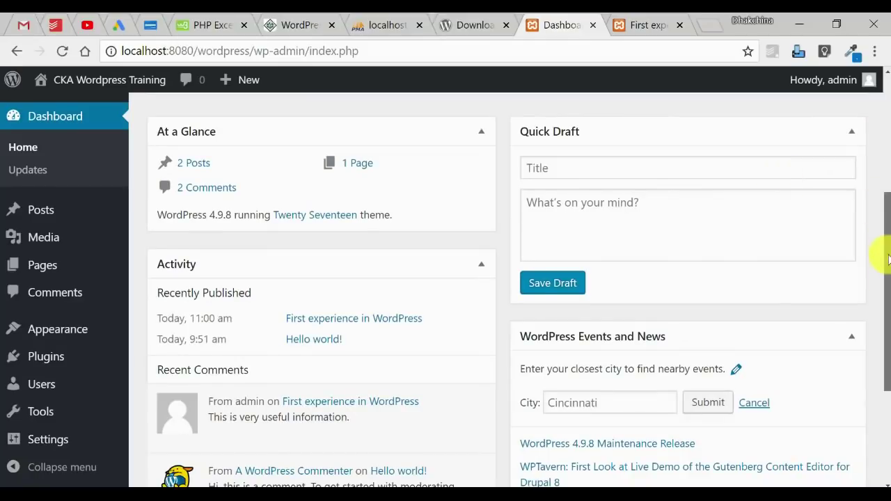
{"action": "left_click_drag", "start_coordinate": [888, 259], "coordinate": [875, 292]}
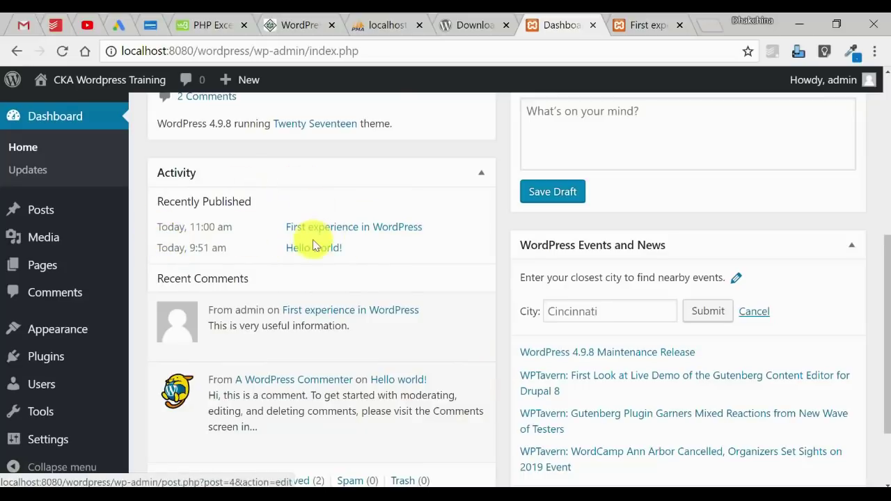
{"action": "left_click_drag", "start_coordinate": [884, 318], "coordinate": [882, 370]}
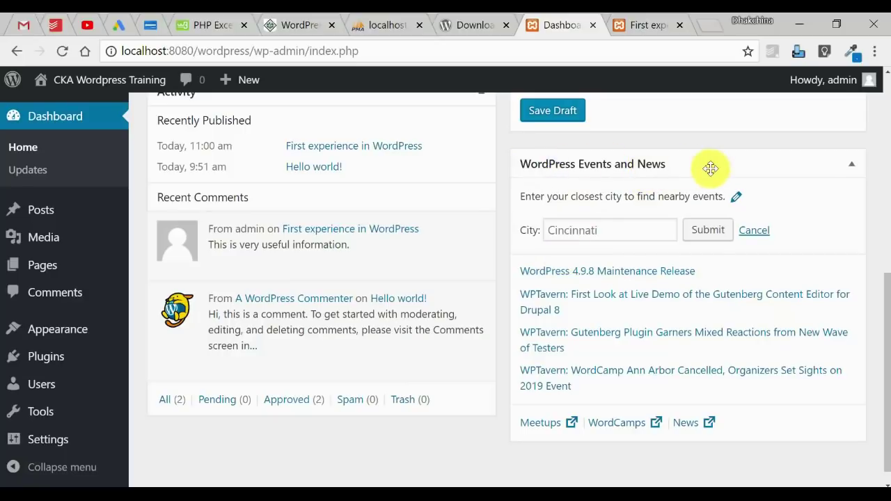
{"action": "left_click_drag", "start_coordinate": [888, 331], "coordinate": [888, 380]}
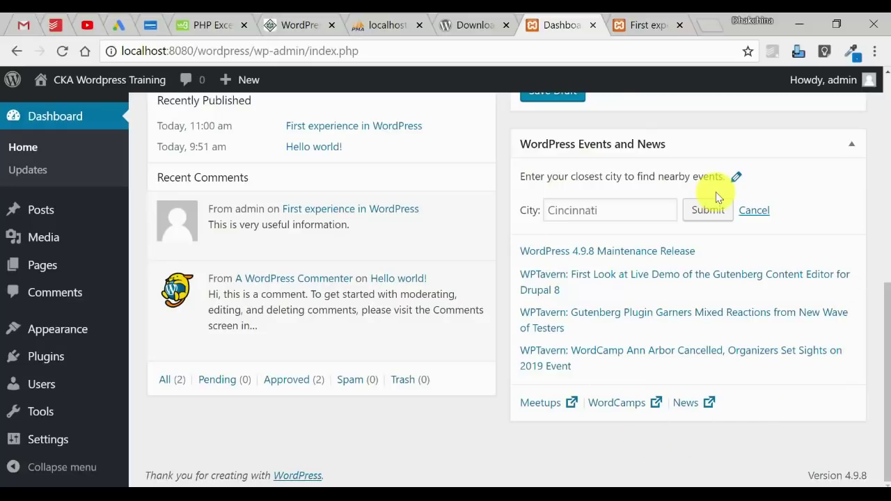
{"action": "left_click_drag", "start_coordinate": [888, 317], "coordinate": [883, 66]}
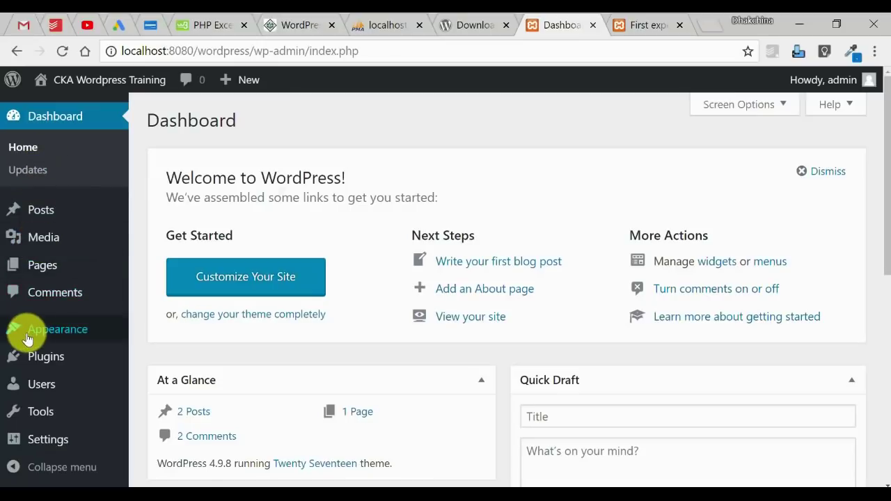
Step: View the Posts list with both published posts, then return to the slide show's Dashboard slide
{"action": "mouse_move", "coordinate": [27, 338]}
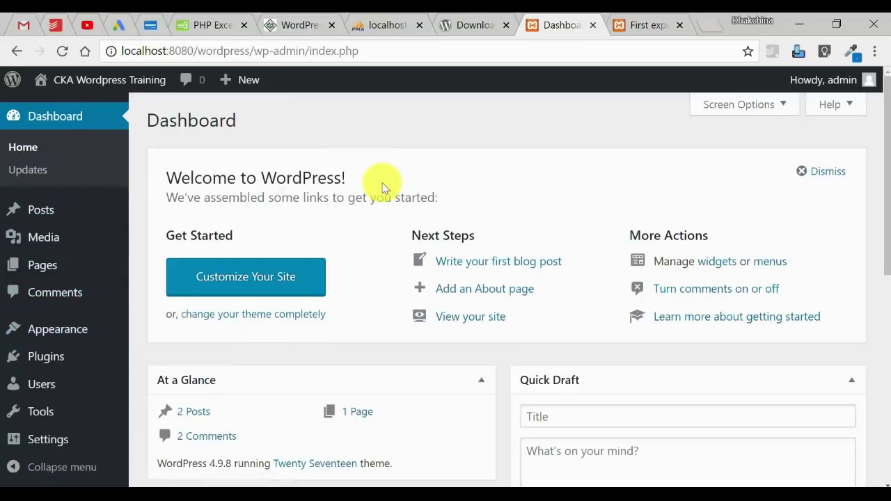
{"action": "left_click", "coordinate": [39, 210]}
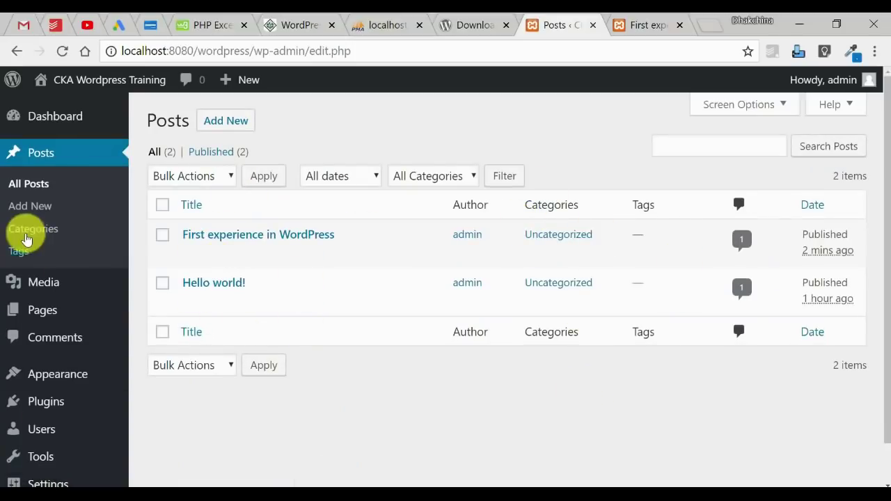
{"action": "mouse_move", "coordinate": [453, 484]}
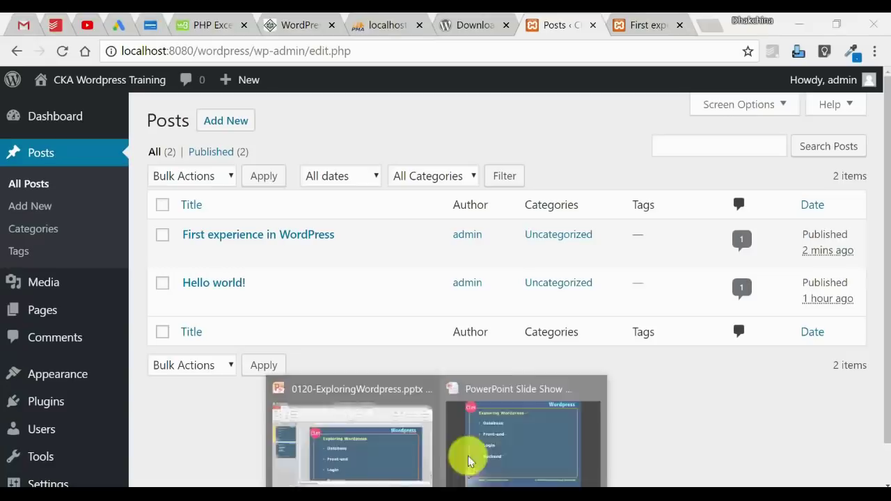
{"action": "left_click", "coordinate": [512, 443]}
{"action": "key", "text": "Right"}
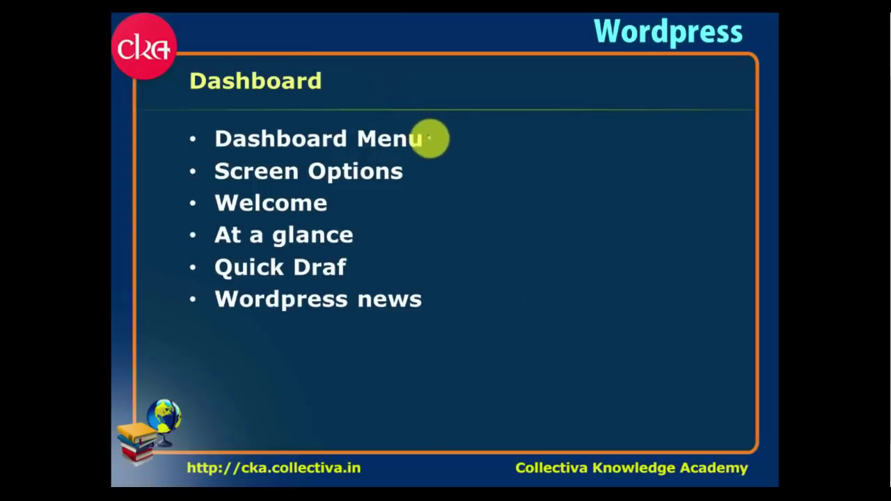
Step: Check off Dashboard Menu and Screen Options on the slide, then show the Posts list's Screen Options
{"action": "left_click_drag", "start_coordinate": [430, 138], "coordinate": [452, 125]}
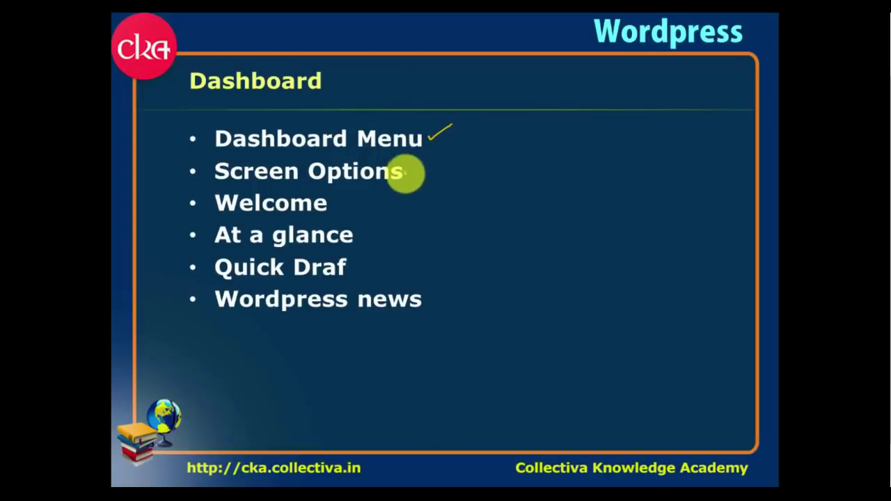
{"action": "left_click_drag", "start_coordinate": [406, 172], "coordinate": [426, 160]}
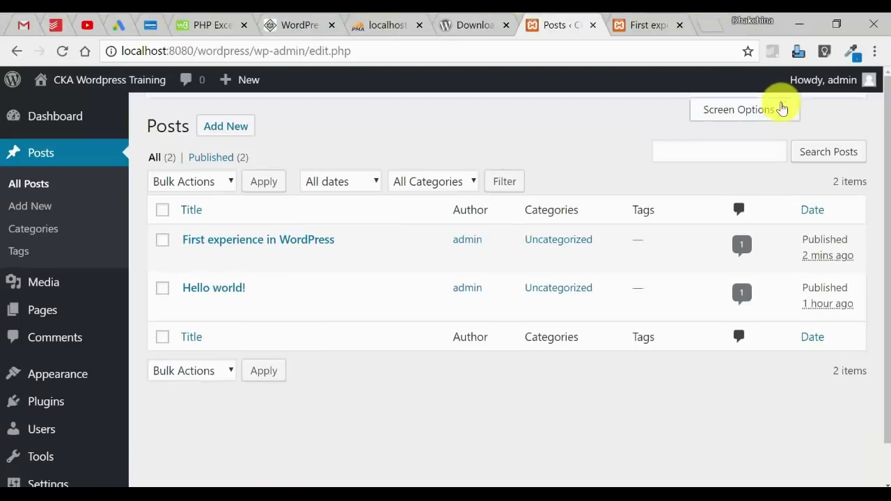
{"action": "left_click", "coordinate": [780, 108]}
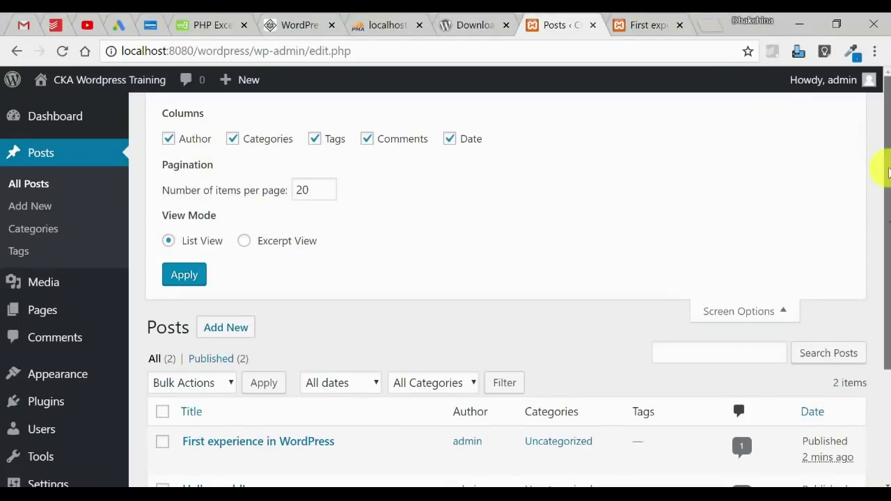
Step: Uncheck WordPress Events and News in the Dashboard's Screen Options, then return to the slide show
{"action": "left_click", "coordinate": [772, 314]}
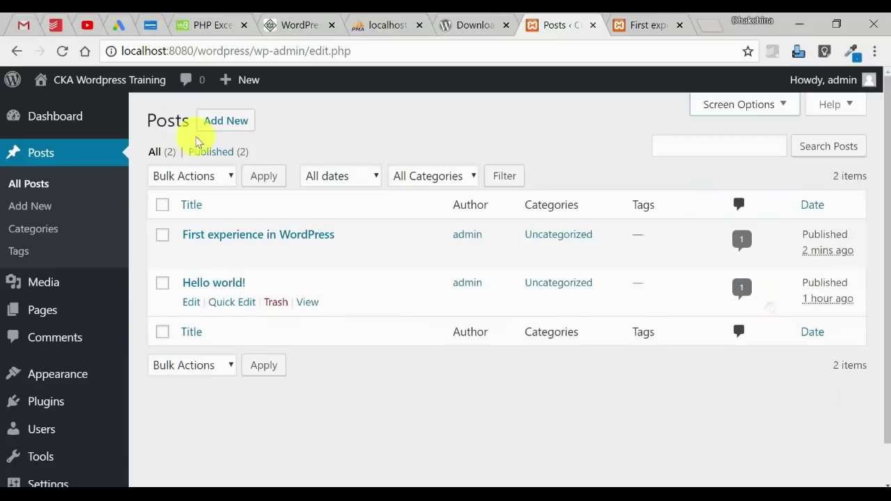
{"action": "left_click", "coordinate": [40, 116]}
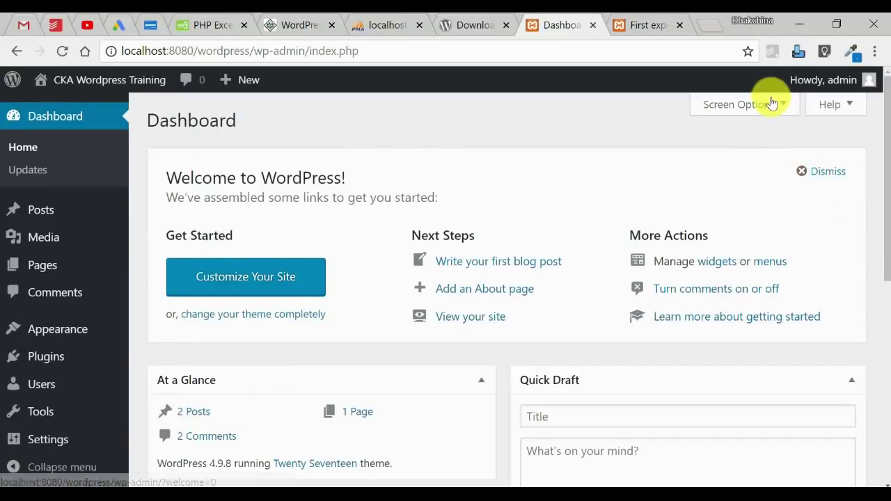
{"action": "left_click", "coordinate": [769, 105]}
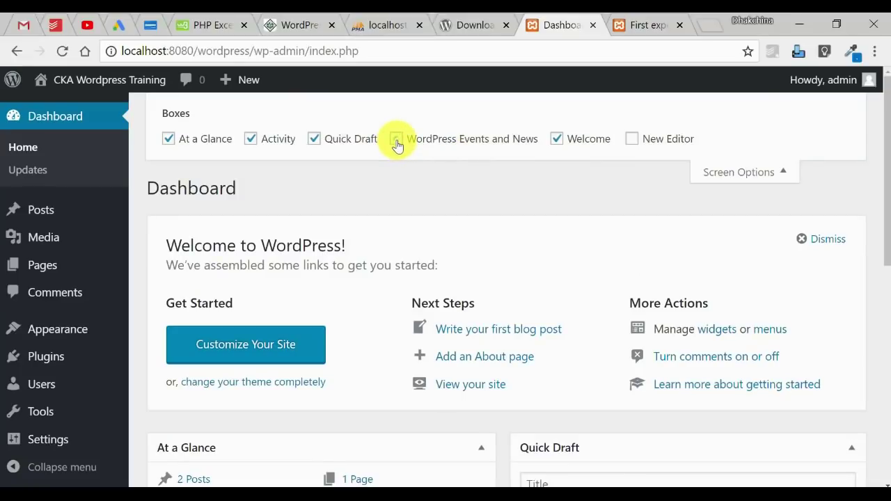
{"action": "left_click", "coordinate": [396, 142]}
{"action": "left_click", "coordinate": [777, 176]}
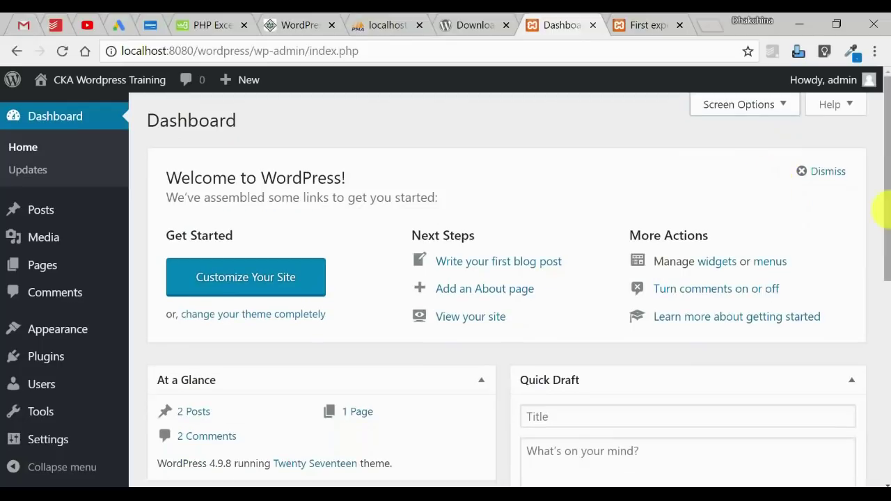
{"action": "left_click_drag", "start_coordinate": [881, 208], "coordinate": [888, 402]}
{"action": "left_click_drag", "start_coordinate": [884, 296], "coordinate": [875, 82]}
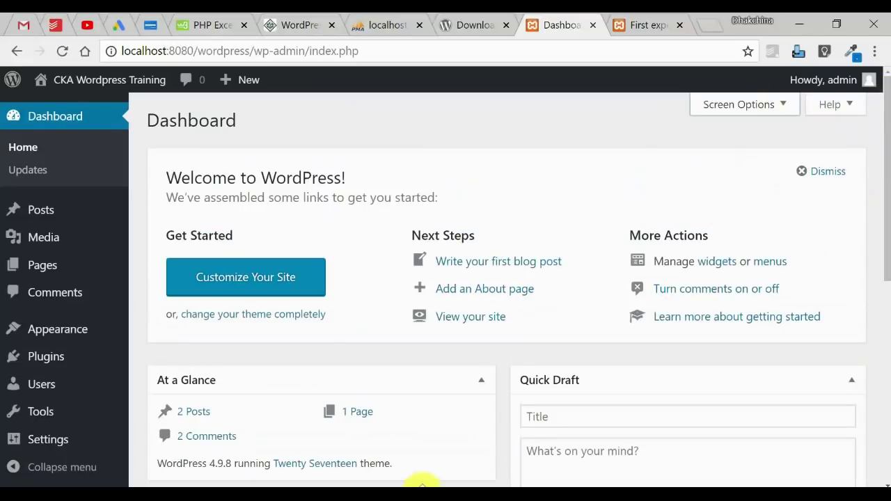
{"action": "left_click", "coordinate": [480, 449]}
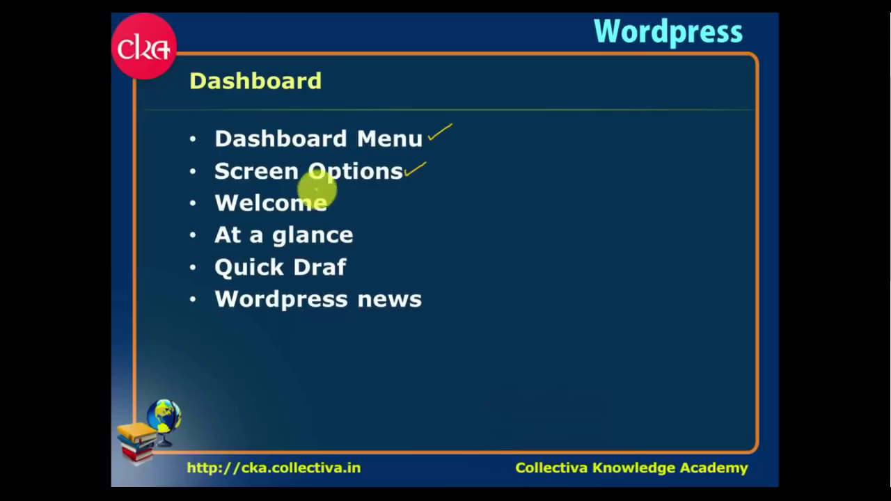
Step: Check off Welcome, At a glance, Quick Draft (adding its missing t) and Wordpress news on the slide
{"action": "left_click_drag", "start_coordinate": [337, 206], "coordinate": [367, 196]}
{"action": "left_click_drag", "start_coordinate": [362, 238], "coordinate": [402, 222]}
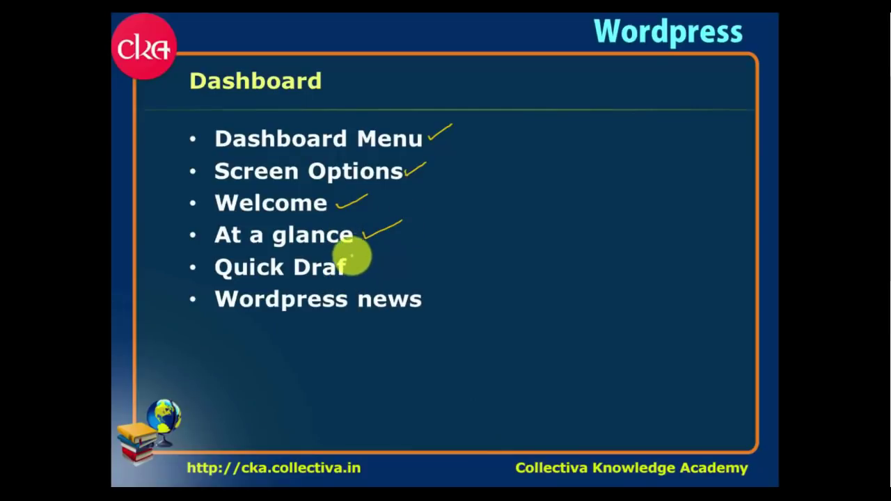
{"action": "mouse_move", "coordinate": [355, 254]}
{"action": "left_mouse_down"}
{"action": "mouse_move", "coordinate": [358, 274]}
{"action": "mouse_move", "coordinate": [360, 261]}
{"action": "mouse_move", "coordinate": [402, 254]}
{"action": "left_mouse_up"}
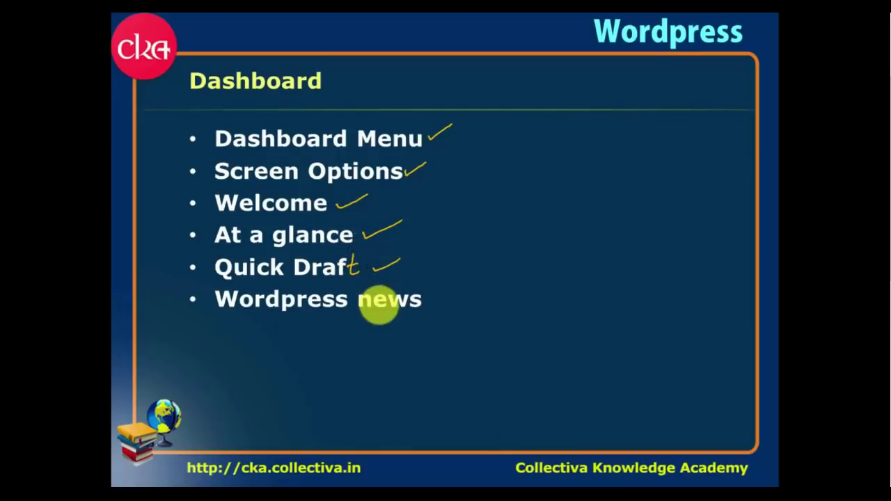
{"action": "left_click_drag", "start_coordinate": [428, 298], "coordinate": [470, 282]}
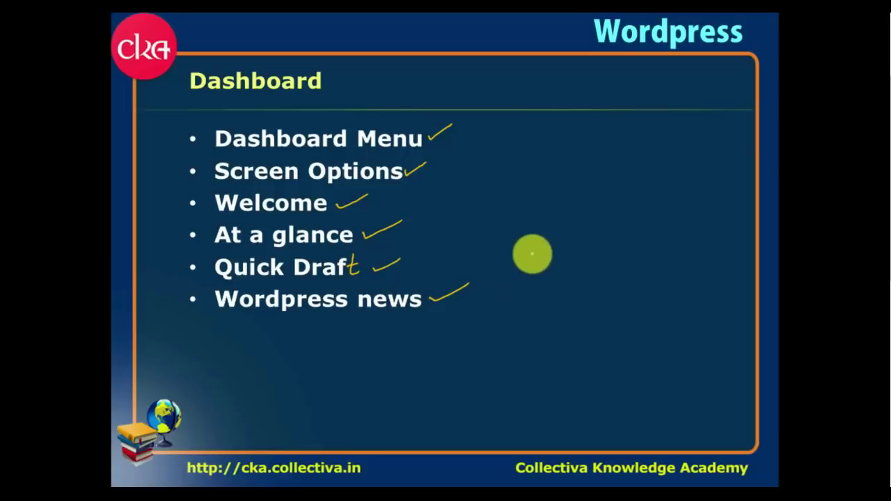